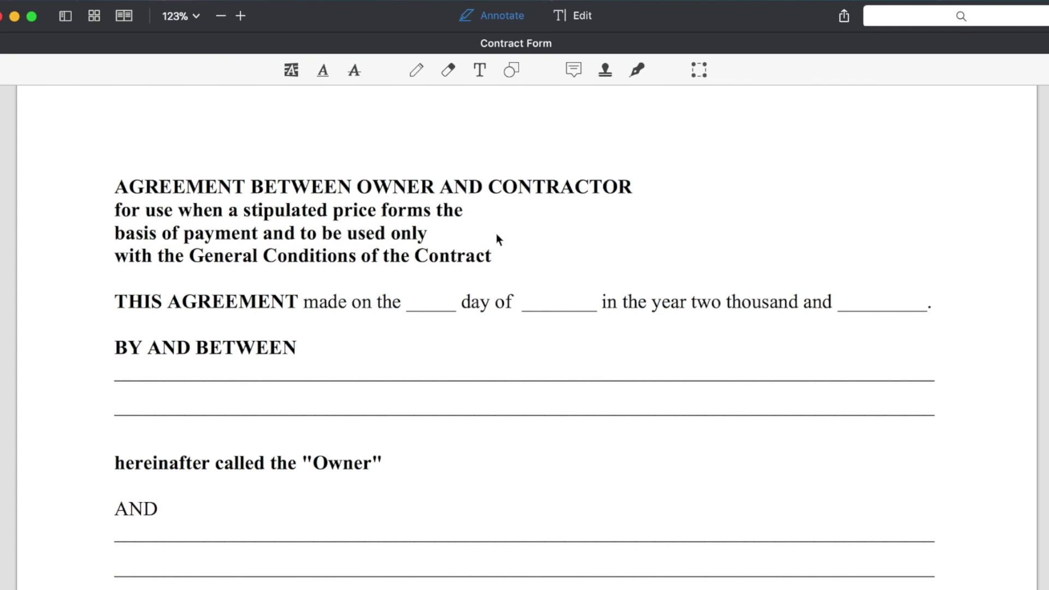
pyautogui.scroll(-15, 478, 293)
pyautogui.scroll(-15, 488, 385)
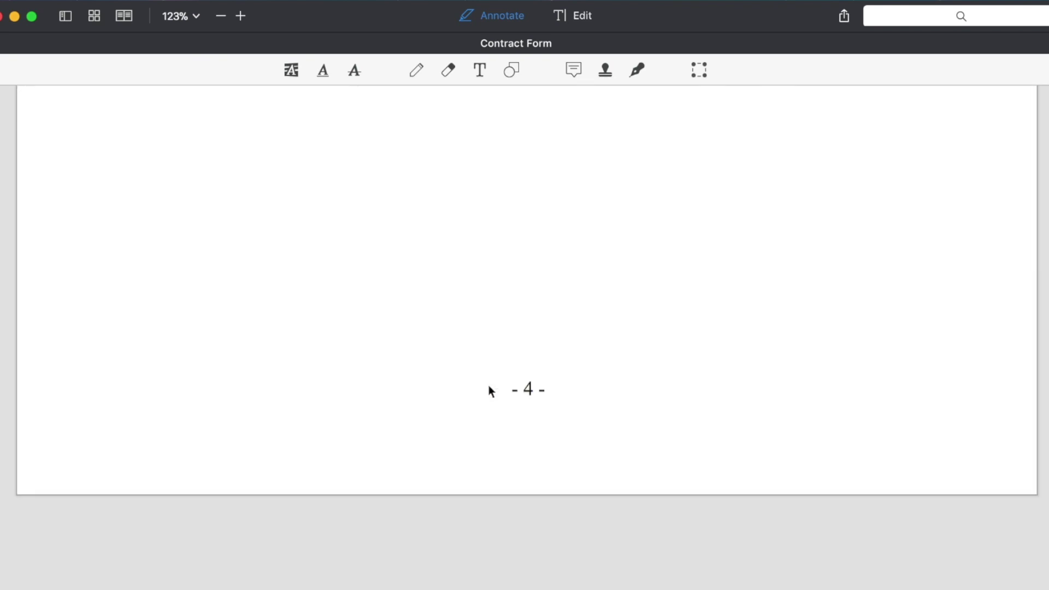
pyautogui.scroll(3, 533, 364)
pyautogui.scroll(10, 533, 364)
pyautogui.scroll(5, 532, 357)
pyautogui.scroll(-2, 532, 359)
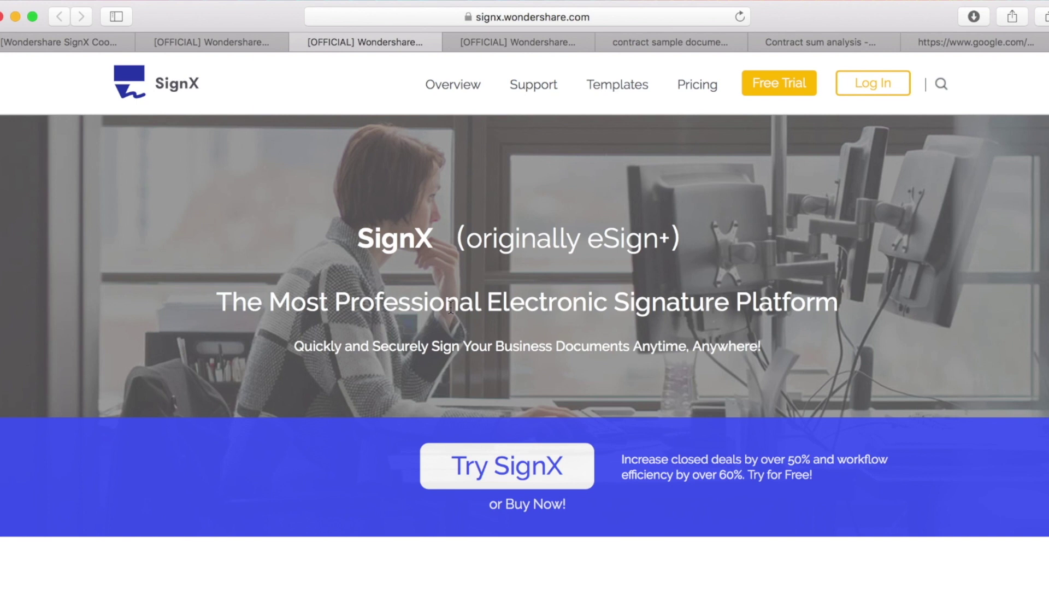
pyautogui.scroll(-10, 415, 392)
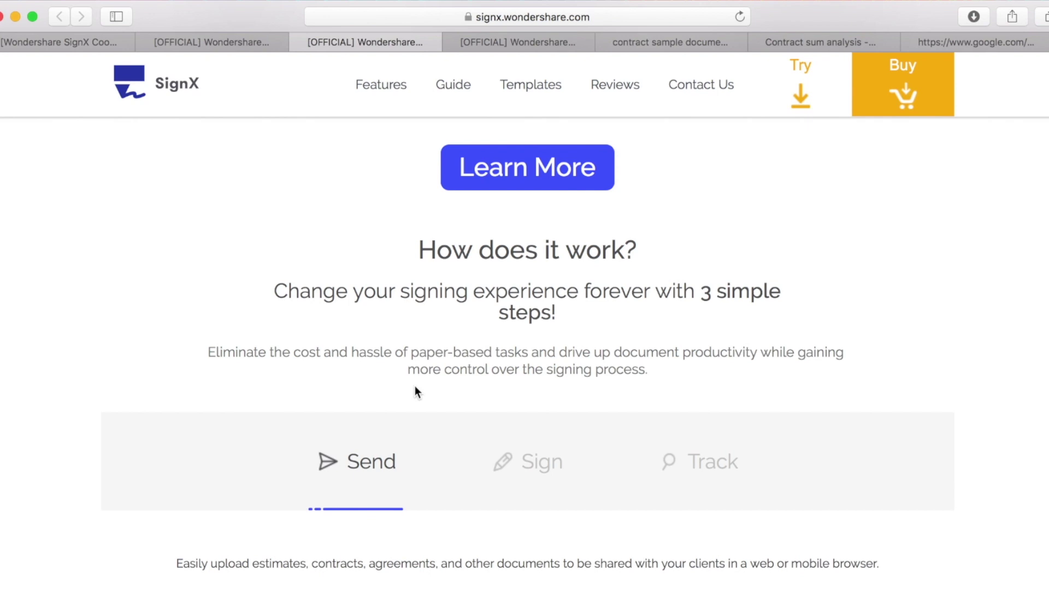
pyautogui.scroll(-3, 415, 392)
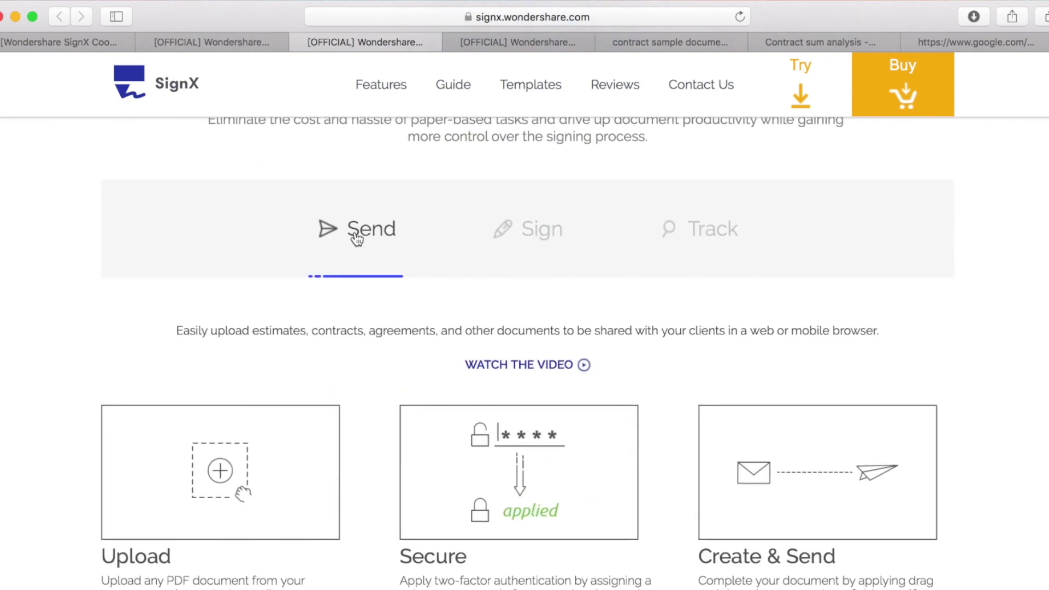
# - Review the signing and tracking features, then start a new document signing request
pyautogui.click(533, 236)
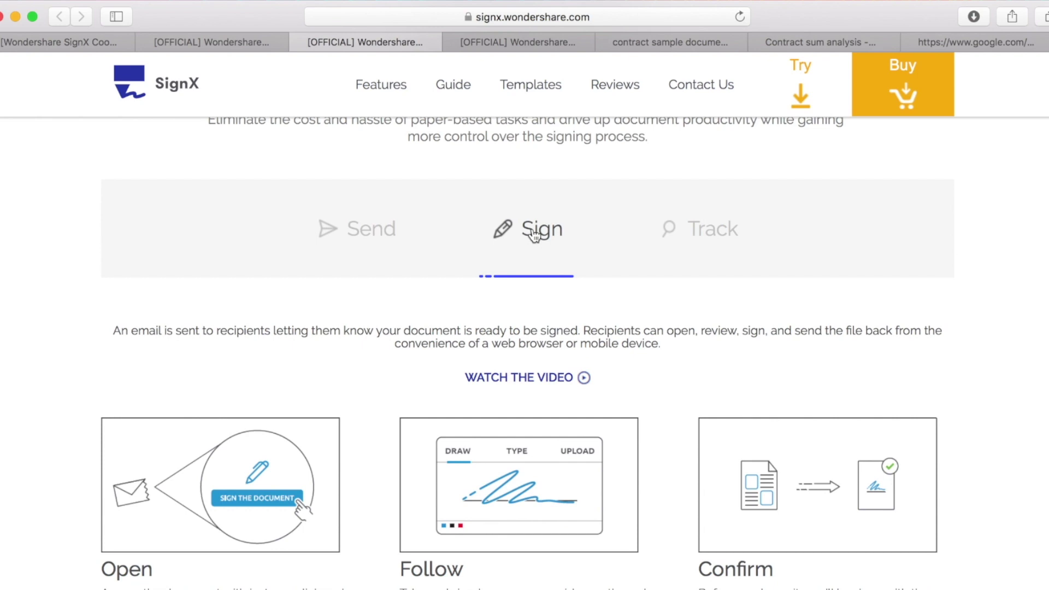
pyautogui.click(728, 250)
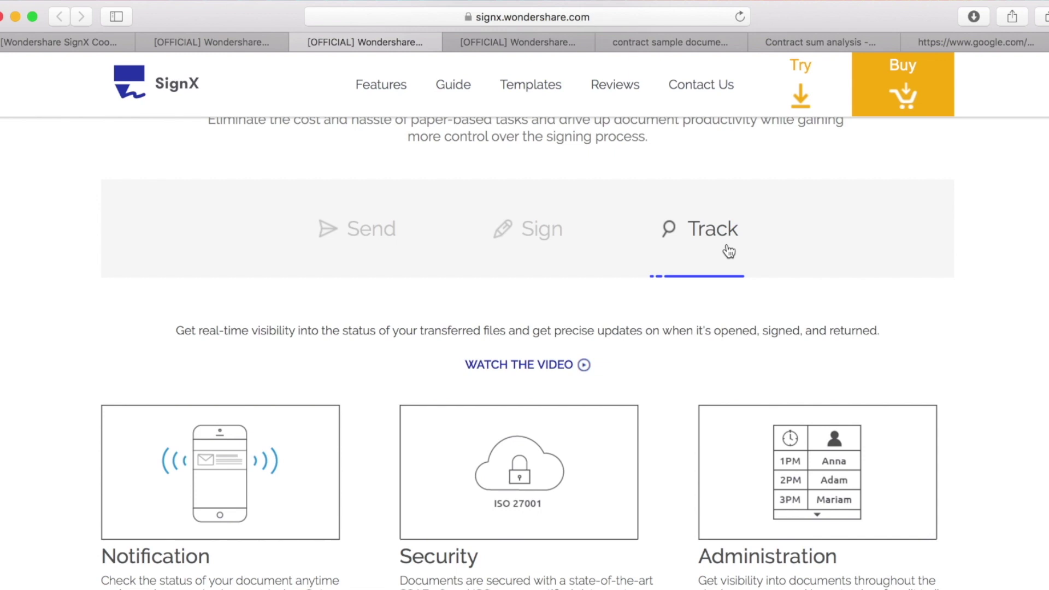
pyautogui.scroll(-5, 715, 467)
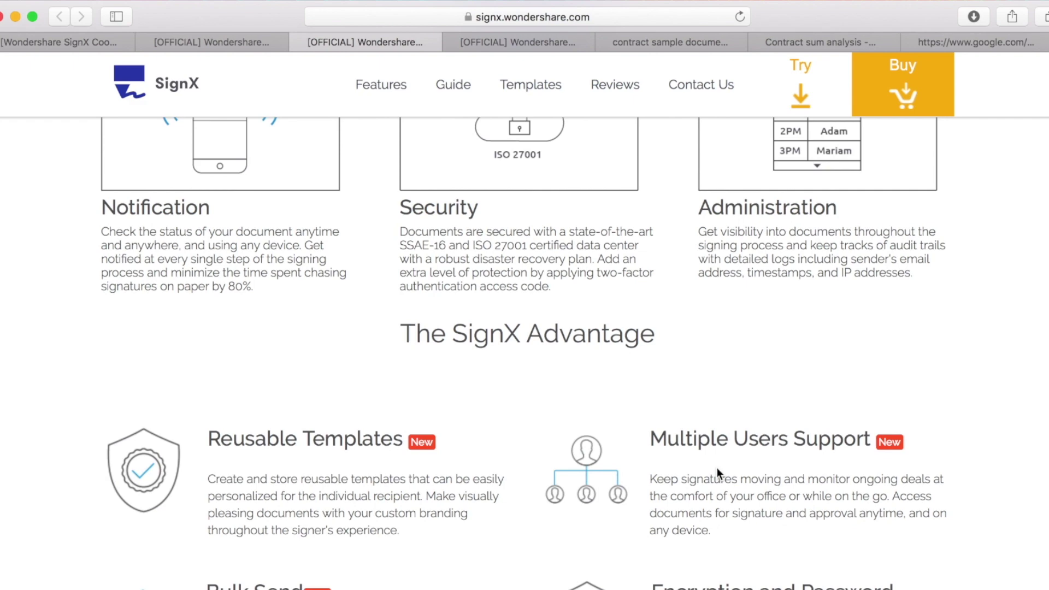
pyautogui.scroll(-5, 716, 474)
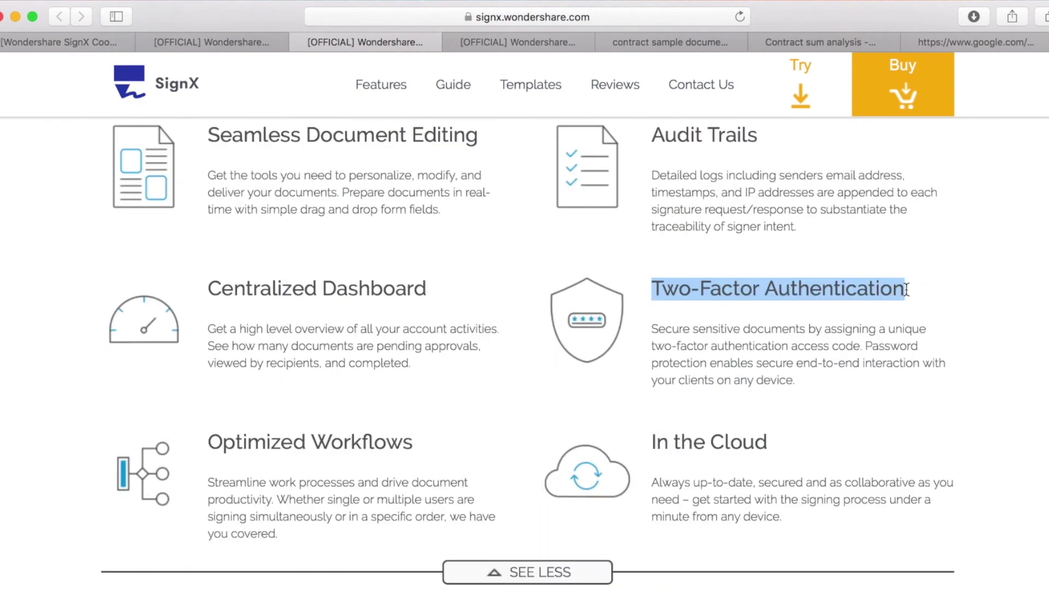
pyautogui.scroll(-5, 906, 288)
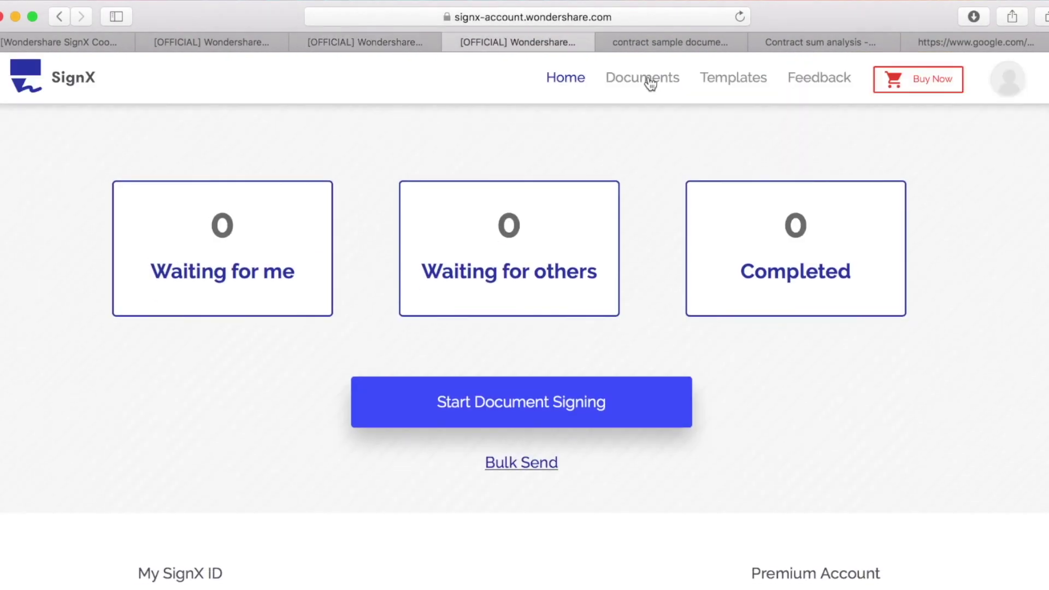
pyautogui.click(644, 86)
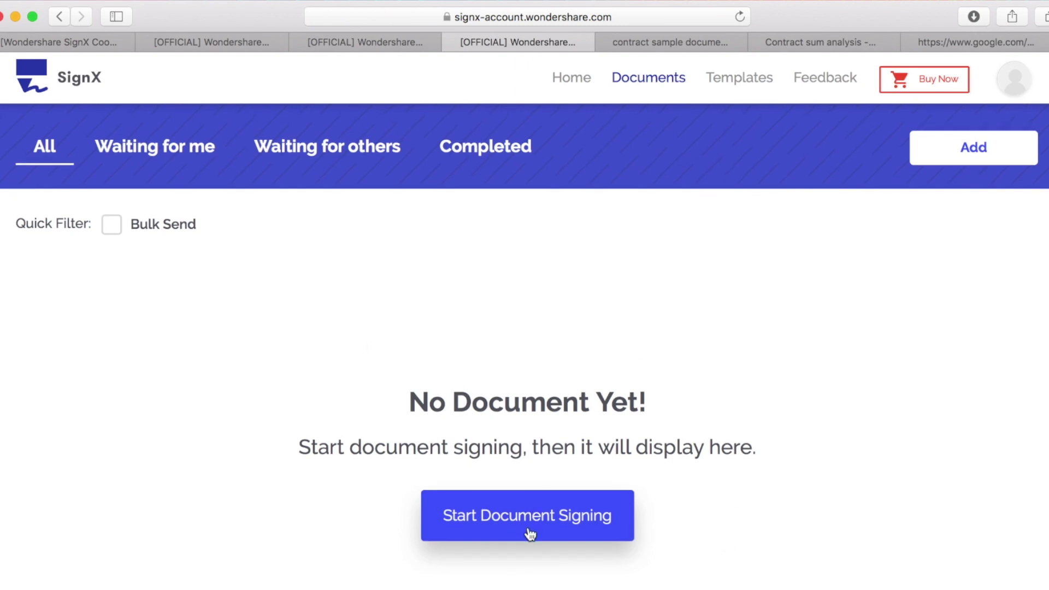
pyautogui.click(523, 507)
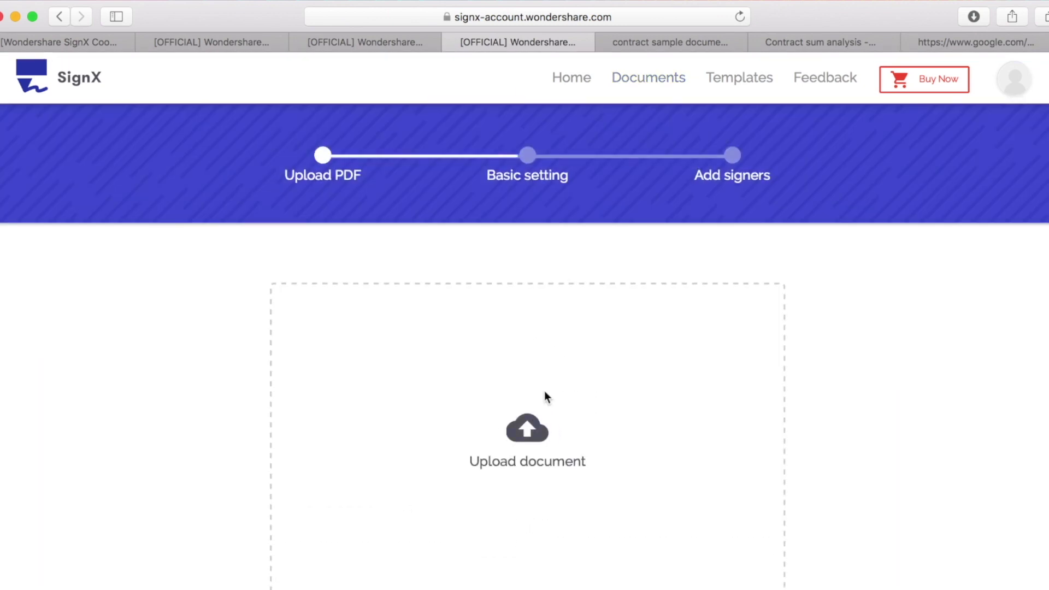
# - Upload Contract Form.pdf from the Desktop and consider the password protection option
pyautogui.click(534, 444)
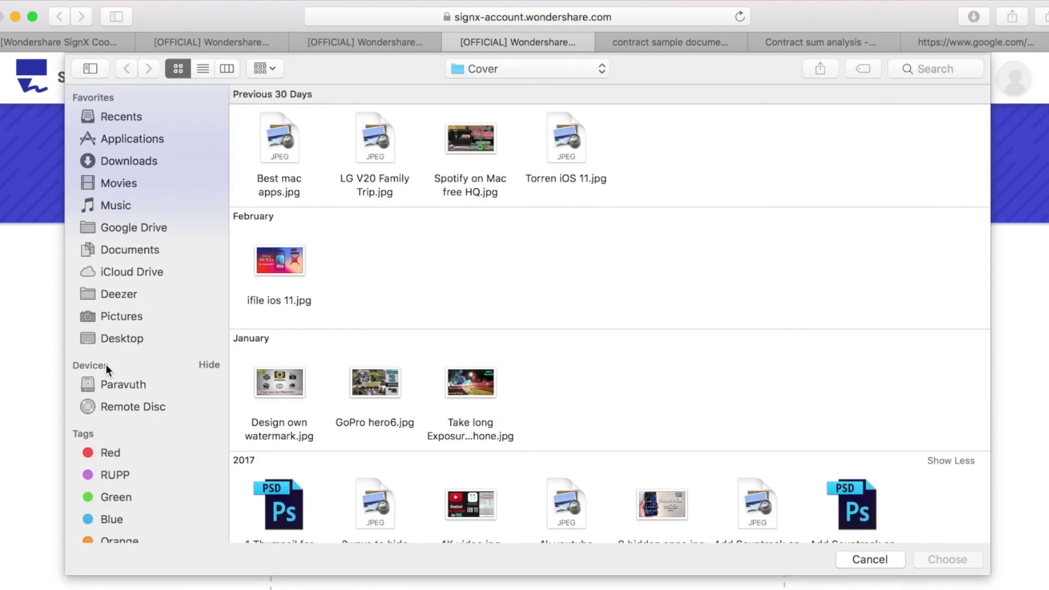
pyautogui.click(138, 338)
pyautogui.doubleClick(277, 126)
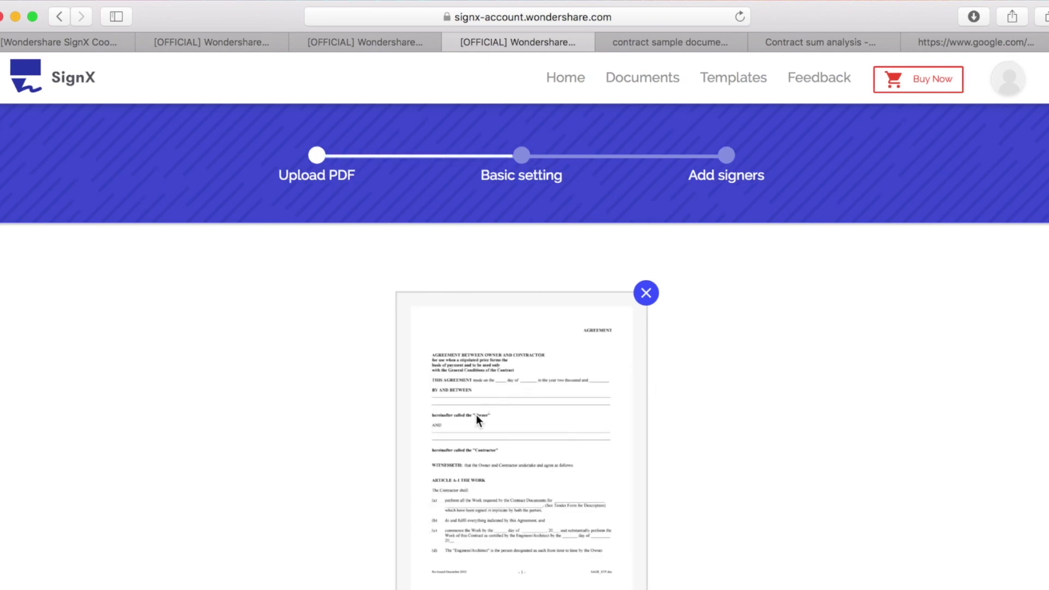
pyautogui.scroll(-1, 799, 524)
pyautogui.scroll(-3, 798, 524)
pyautogui.click(462, 544)
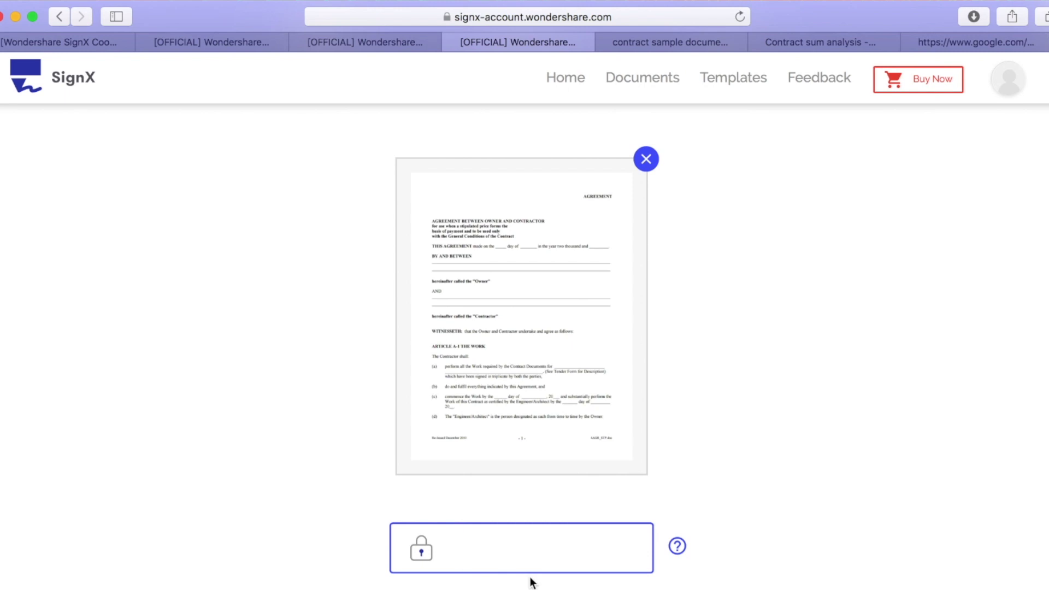
pyautogui.scroll(2, 530, 582)
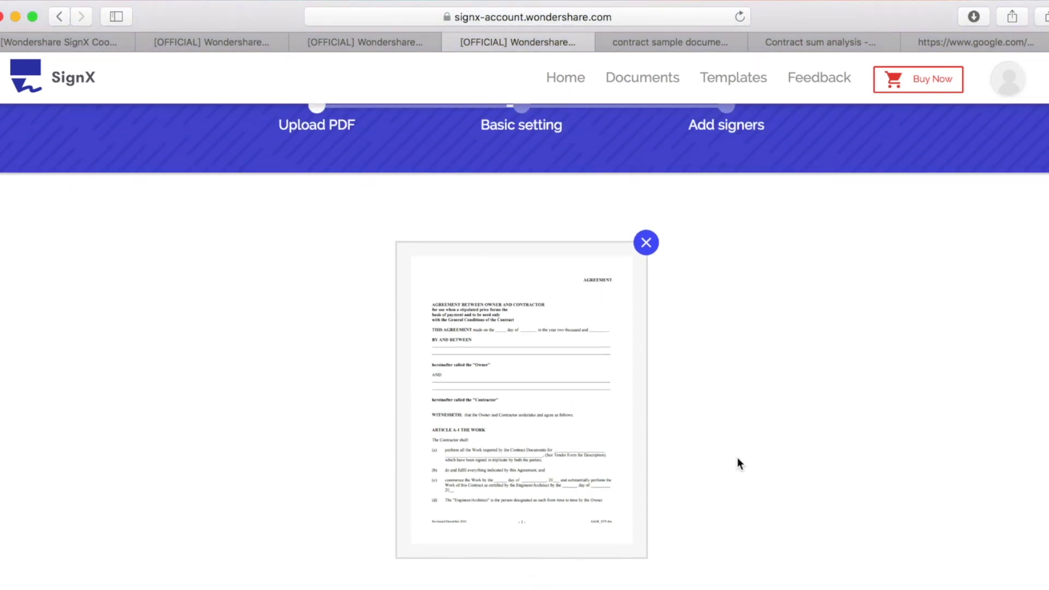
pyautogui.scroll(-2, 790, 438)
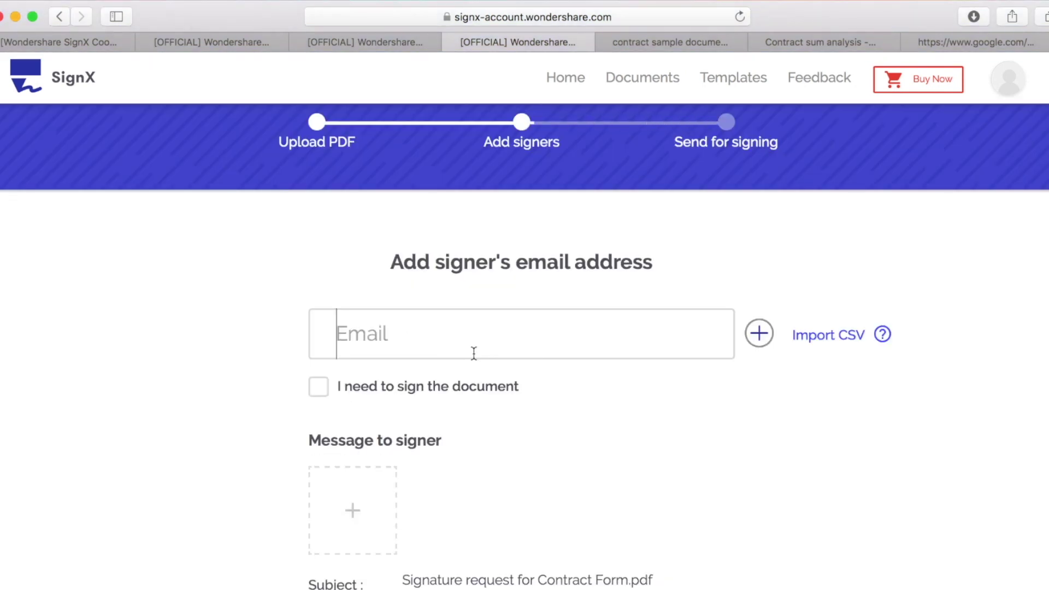
pyautogui.scroll(1, 435, 267)
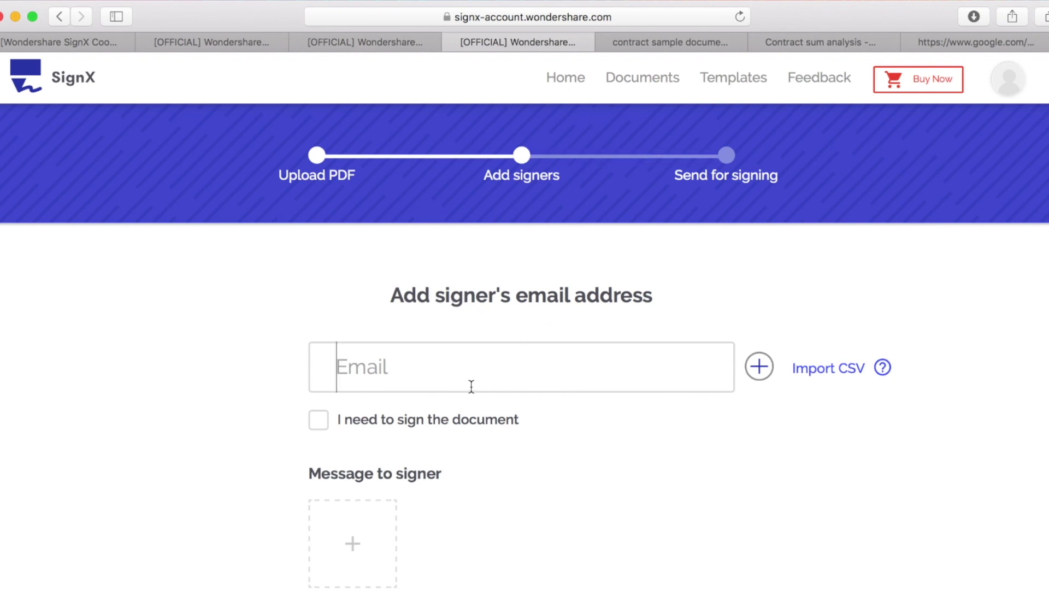
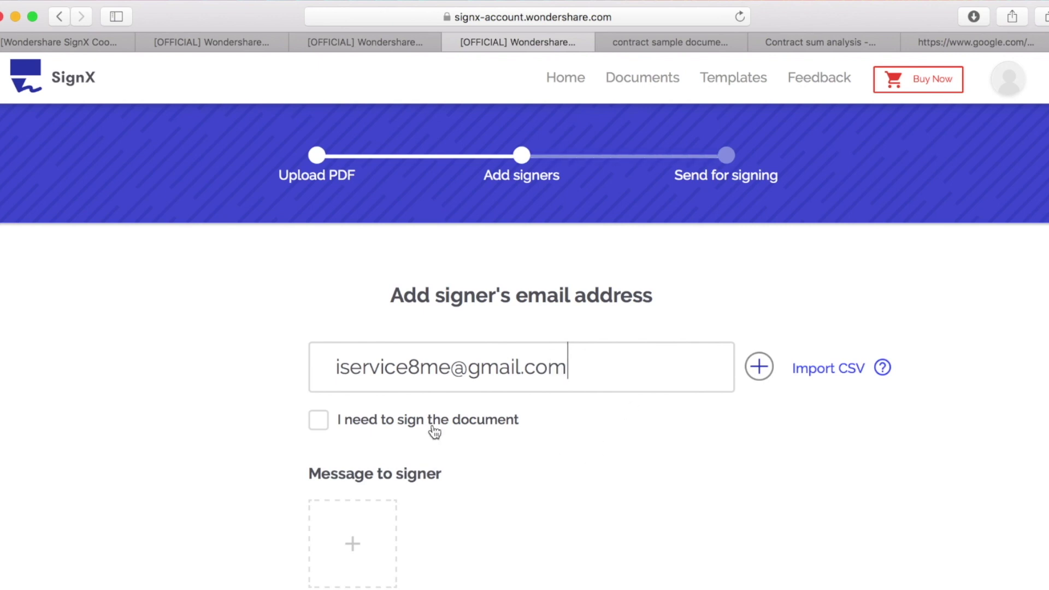
# - Tick 'I need to sign' with Sign last, skip attaching a file, and review subject and message
pyautogui.click(392, 430)
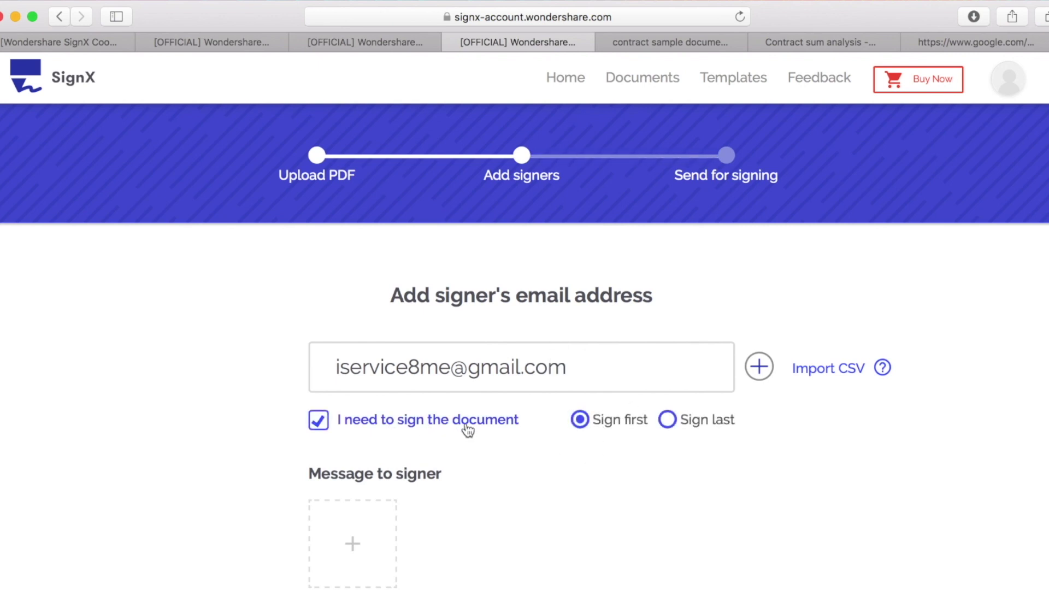
pyautogui.click(668, 420)
pyautogui.scroll(-3, 592, 470)
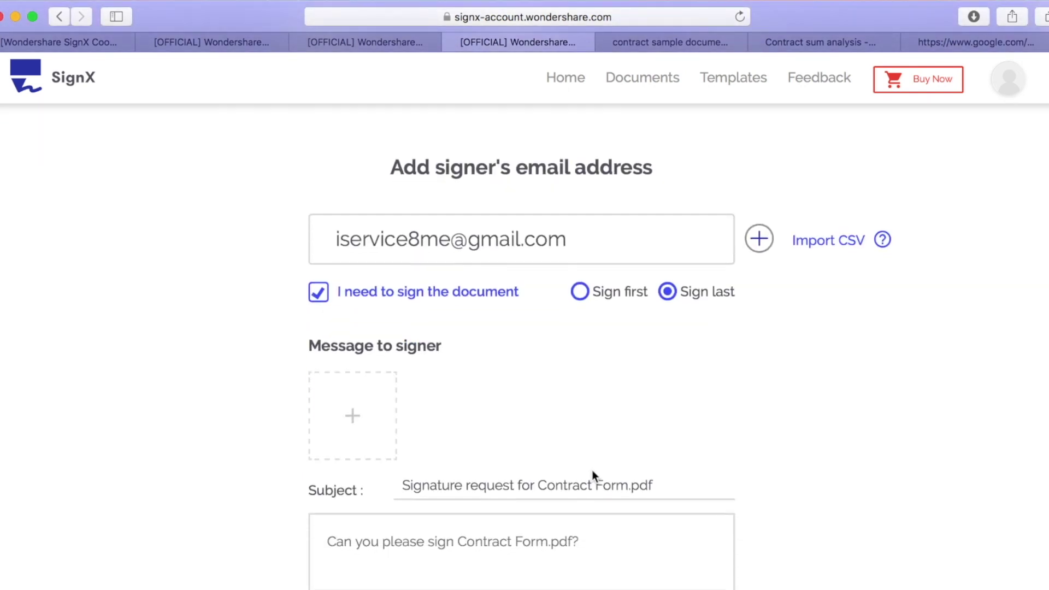
pyautogui.scroll(-1, 591, 473)
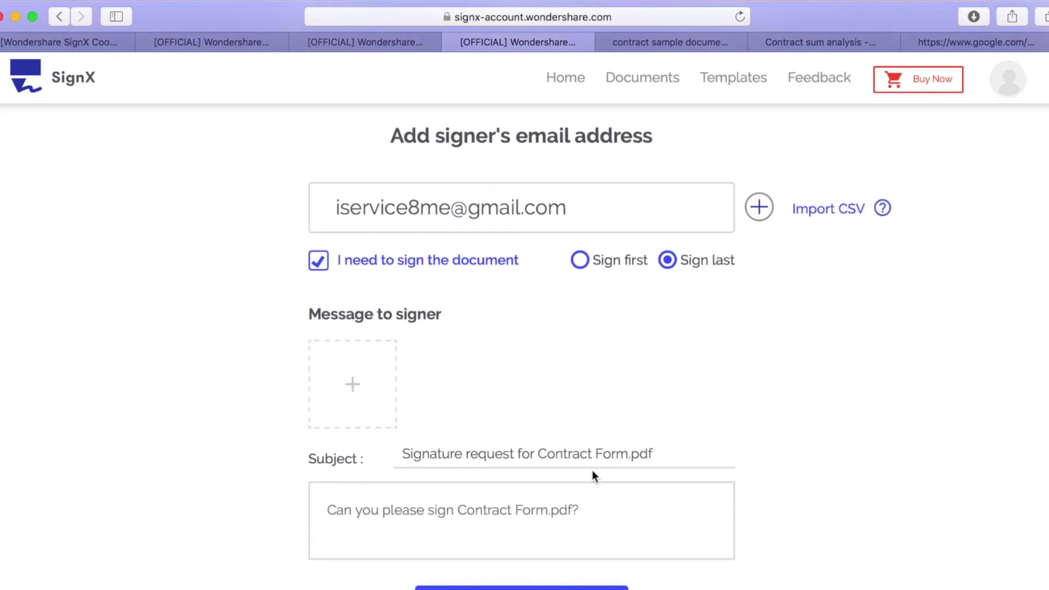
pyautogui.click(352, 387)
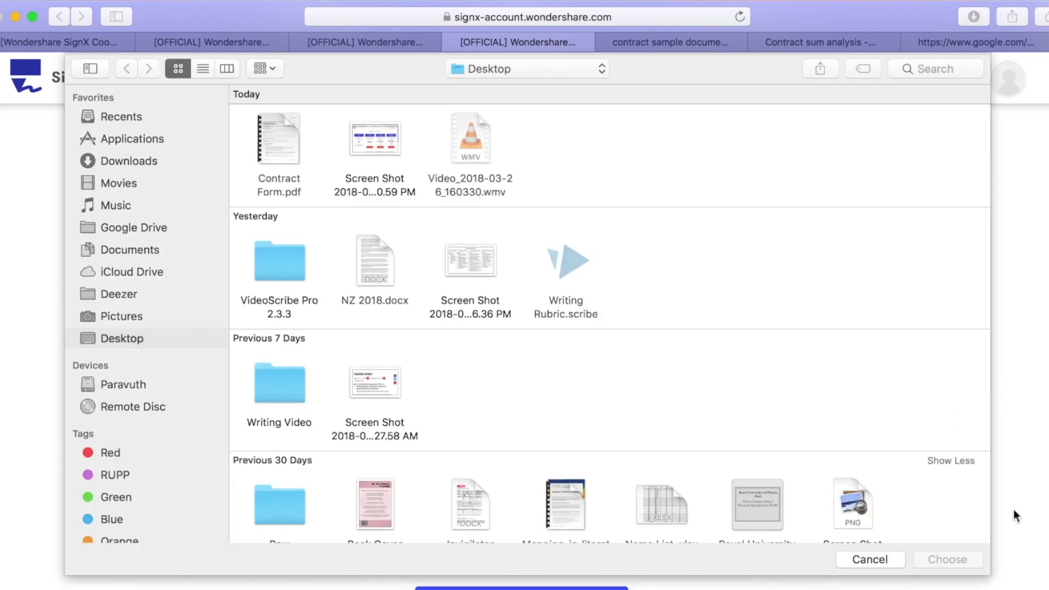
pyautogui.click(869, 560)
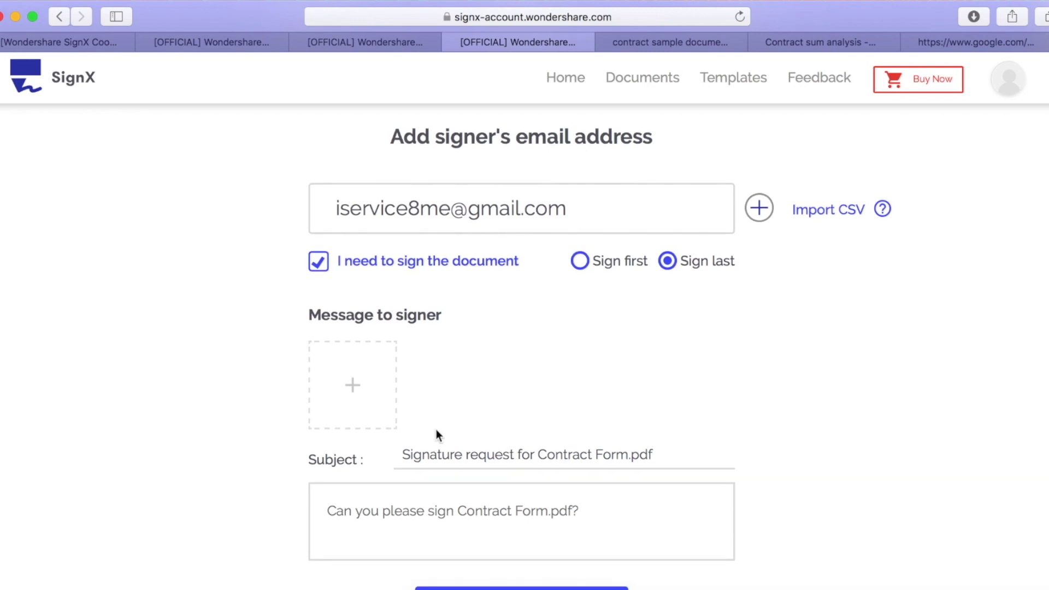
pyautogui.click(476, 463)
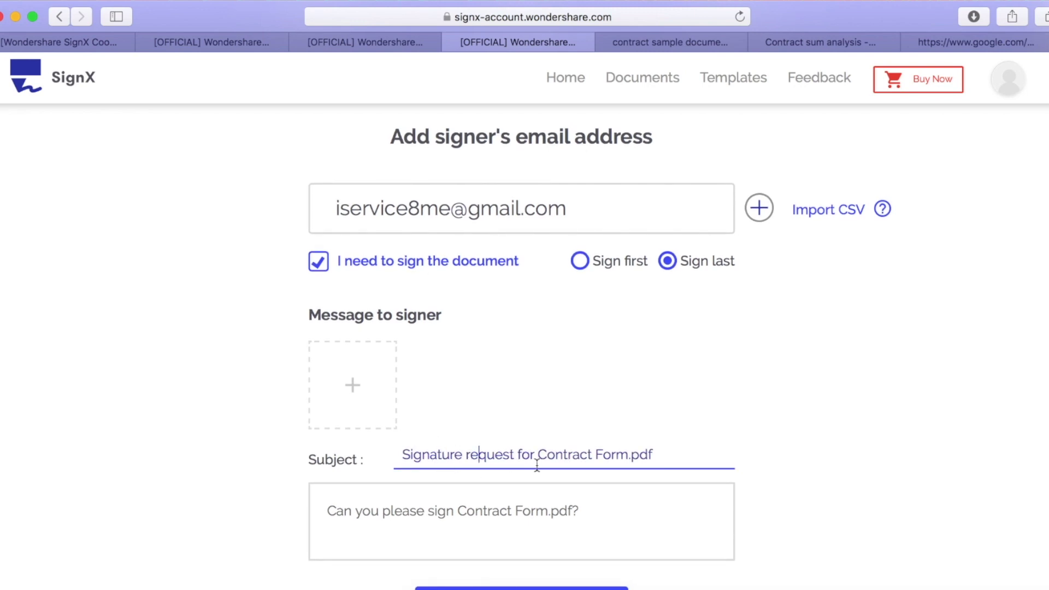
pyautogui.click(420, 507)
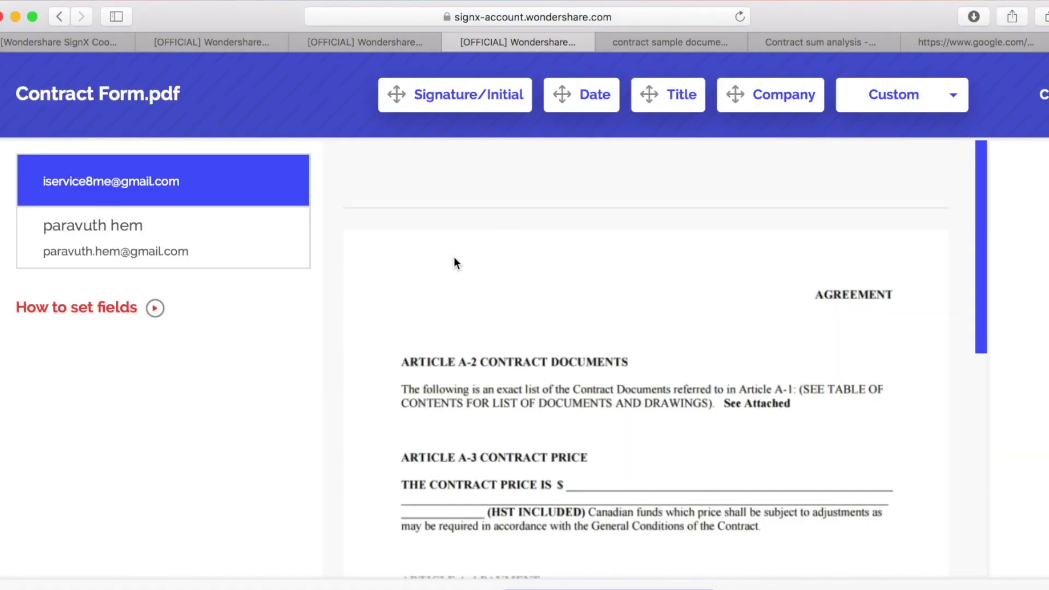
pyautogui.scroll(-5, 645, 383)
pyautogui.scroll(-15, 644, 383)
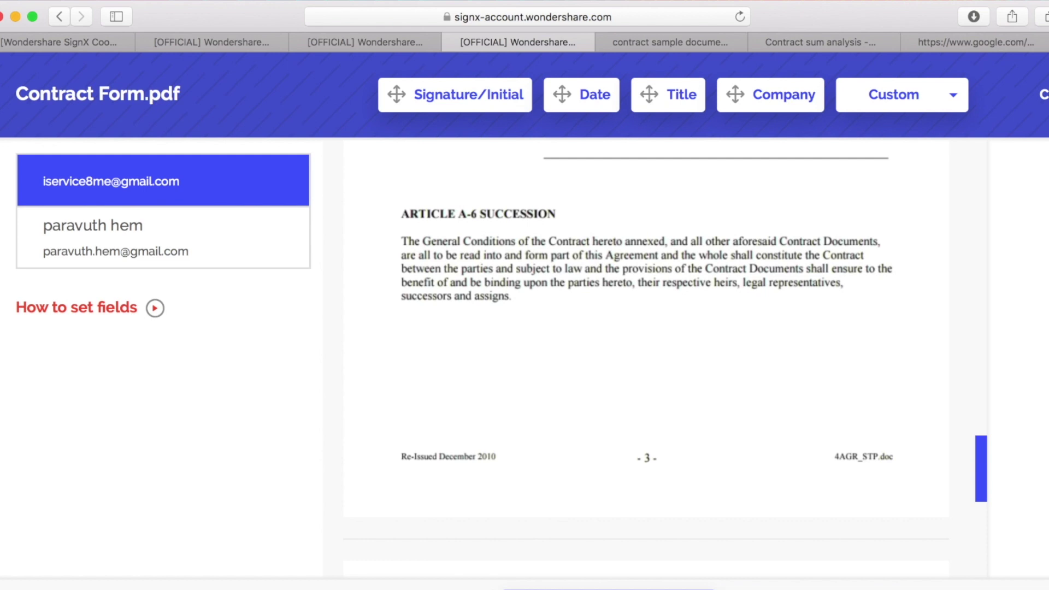
pyautogui.scroll(-10, 605, 424)
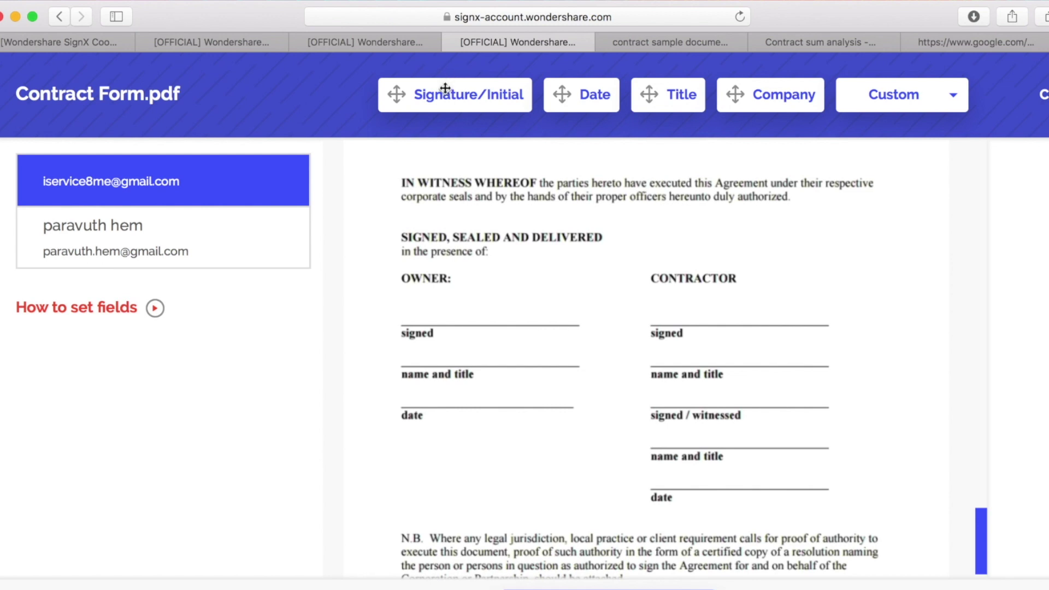
# - Place and align signature, title, witness-signature and date fields on the CONTRACTOR lines
pyautogui.moveTo(447, 89); pyautogui.dragTo(658, 293)
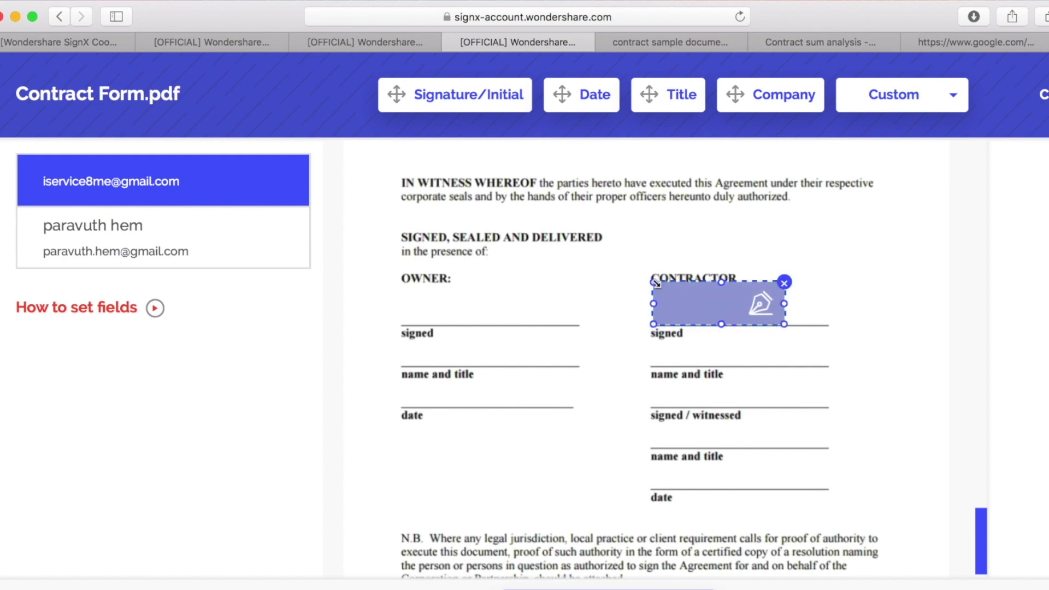
pyautogui.moveTo(655, 283); pyautogui.dragTo(674, 289)
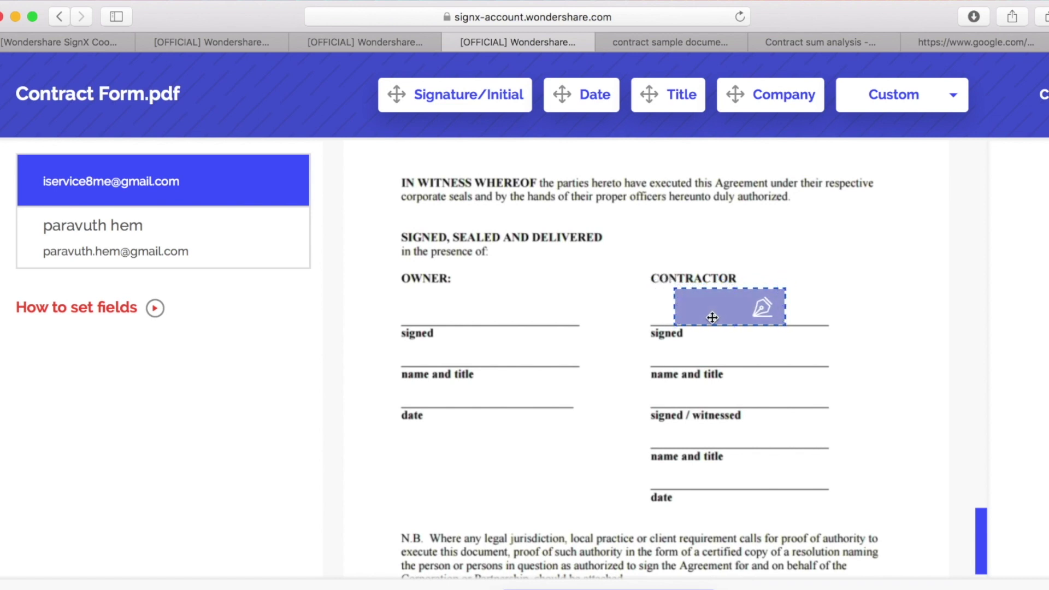
pyautogui.moveTo(712, 317); pyautogui.dragTo(689, 315)
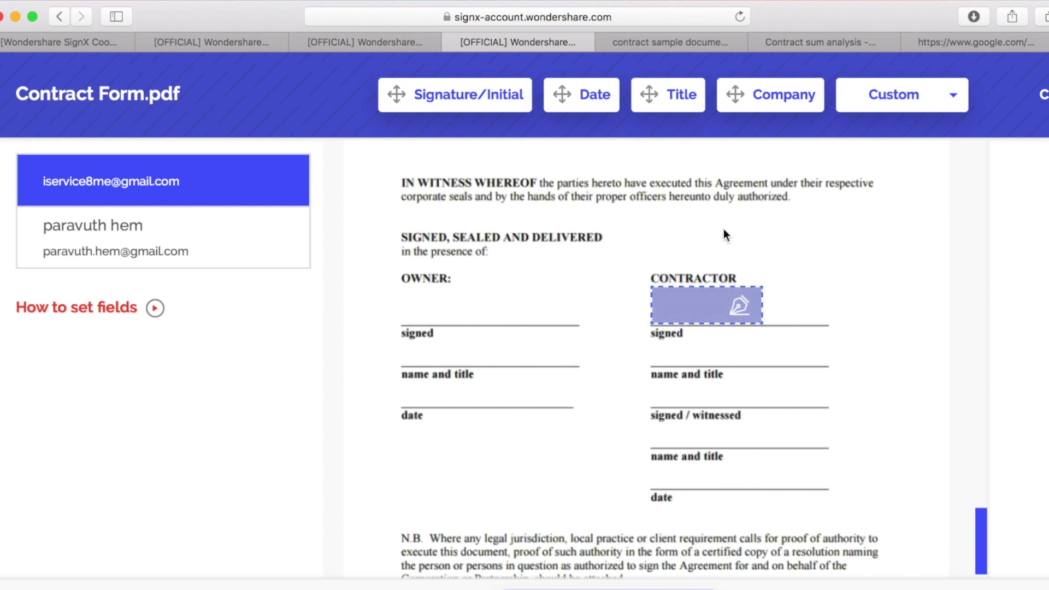
pyautogui.moveTo(593, 95); pyautogui.dragTo(695, 498)
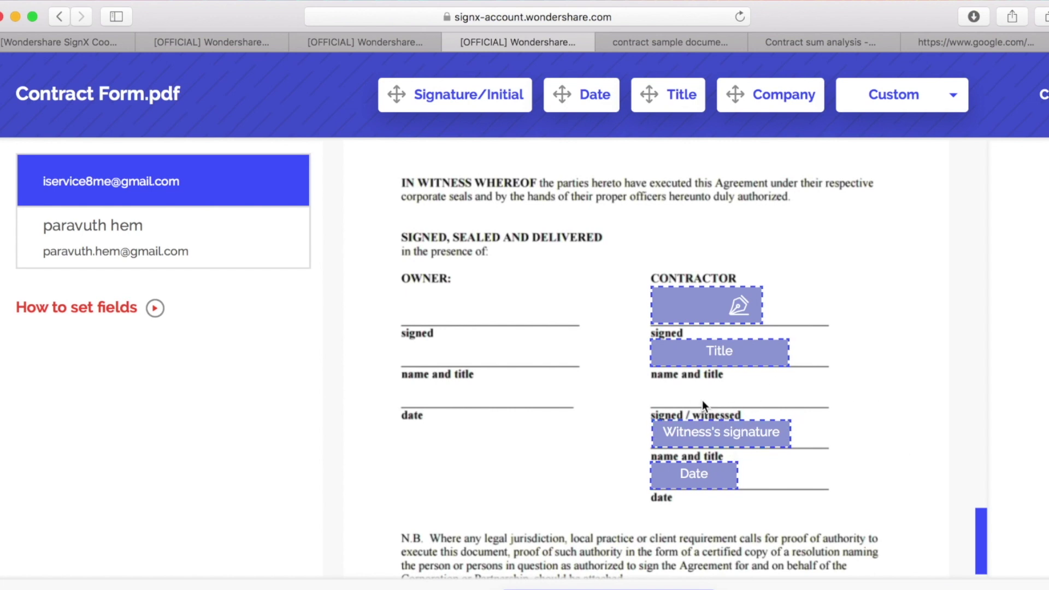
pyautogui.moveTo(705, 433); pyautogui.dragTo(702, 397)
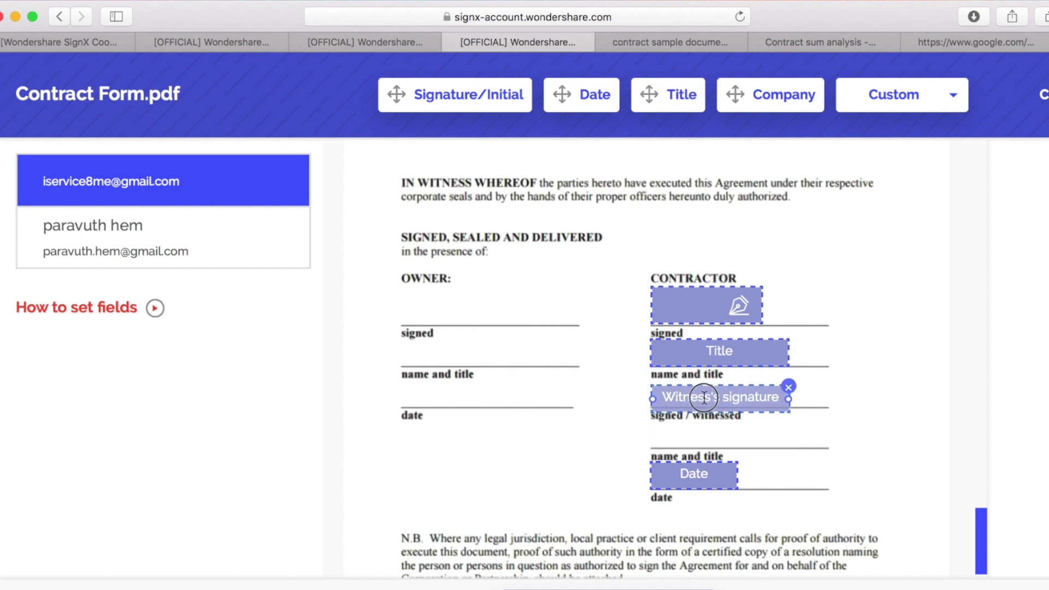
pyautogui.scroll(-5, 530, 507)
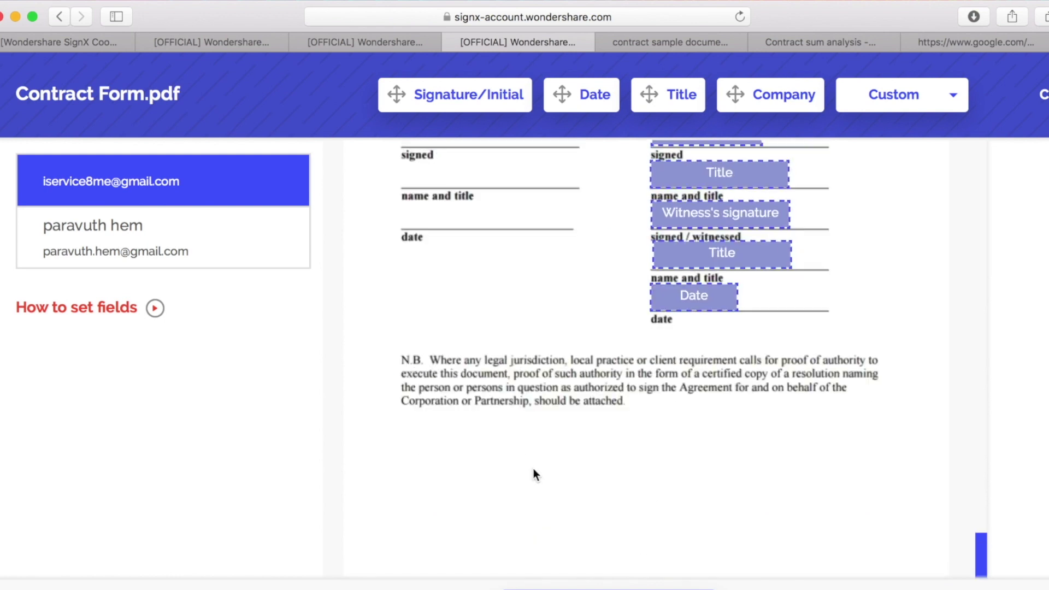
pyautogui.scroll(4, 533, 474)
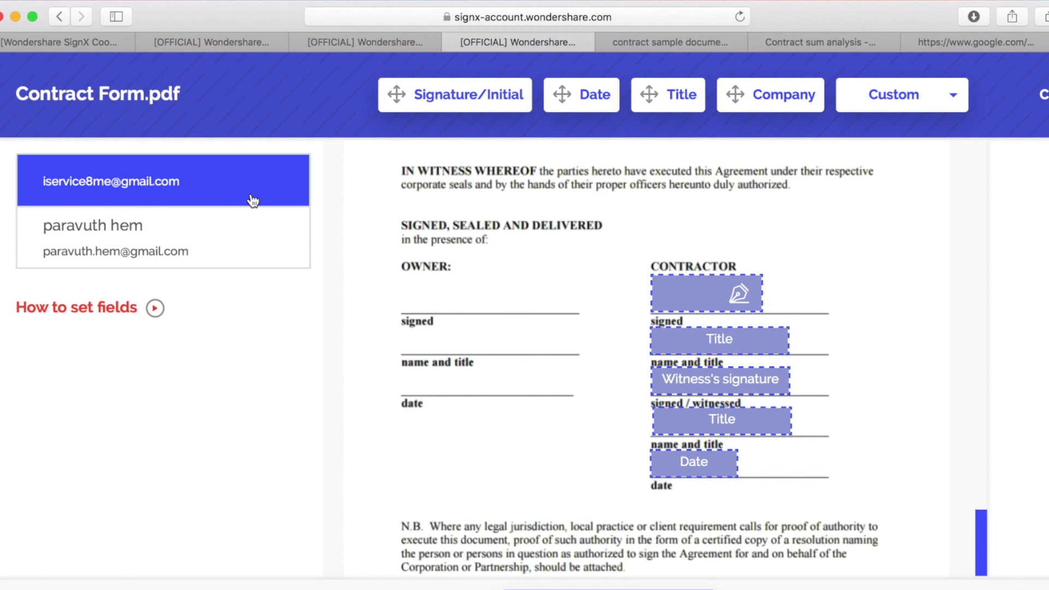
pyautogui.click(176, 243)
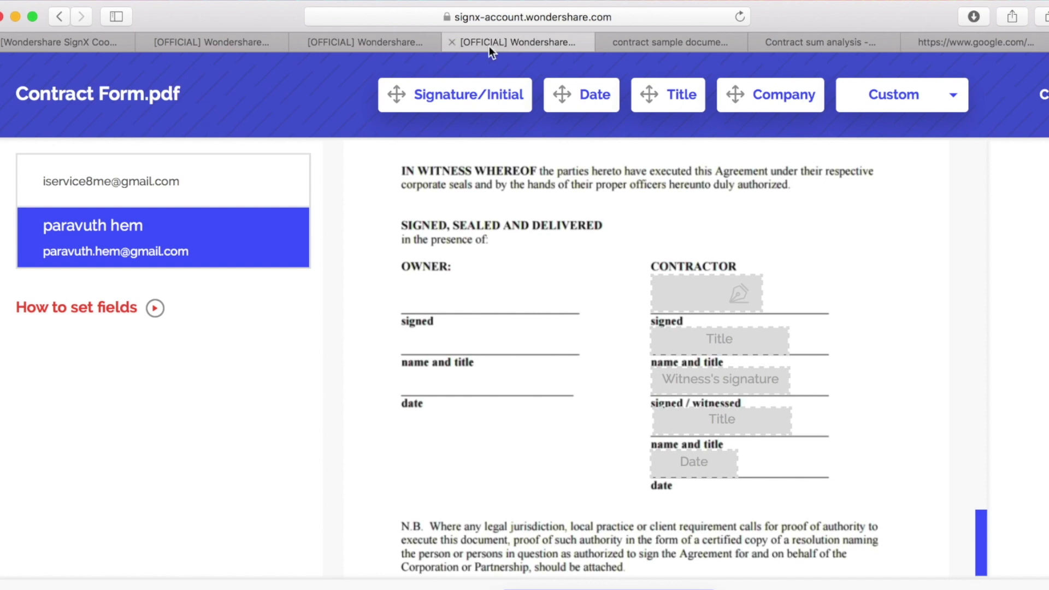
# - Add signature and title fields to the OWNER block for the second signer
pyautogui.moveTo(452, 95)
pyautogui.mouseDown()
pyautogui.moveTo(427, 274)
pyautogui.moveTo(405, 283)
pyautogui.mouseUp()
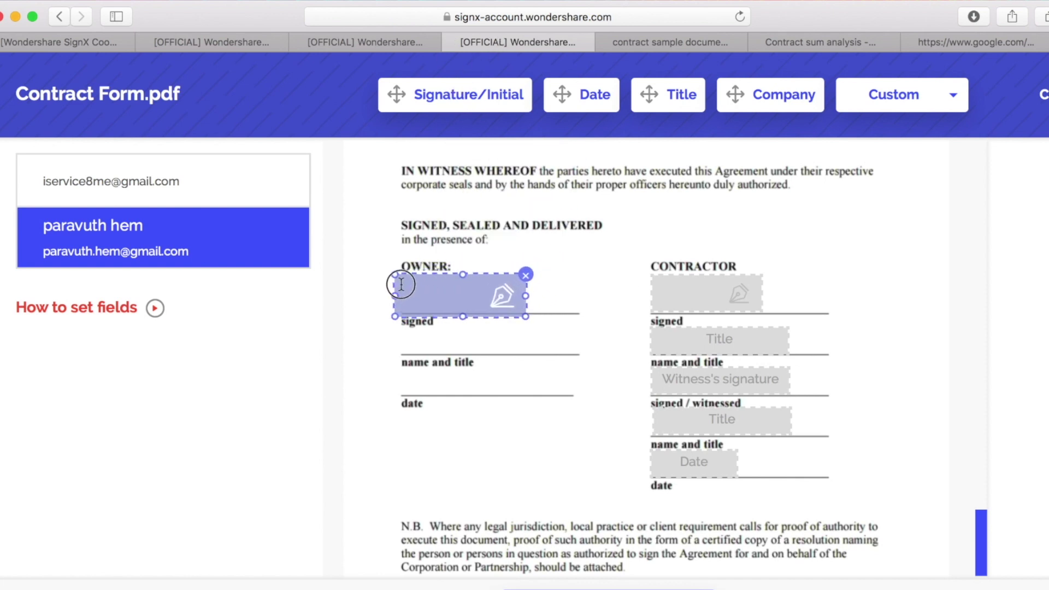
pyautogui.click(578, 93)
pyautogui.moveTo(681, 95); pyautogui.dragTo(446, 341)
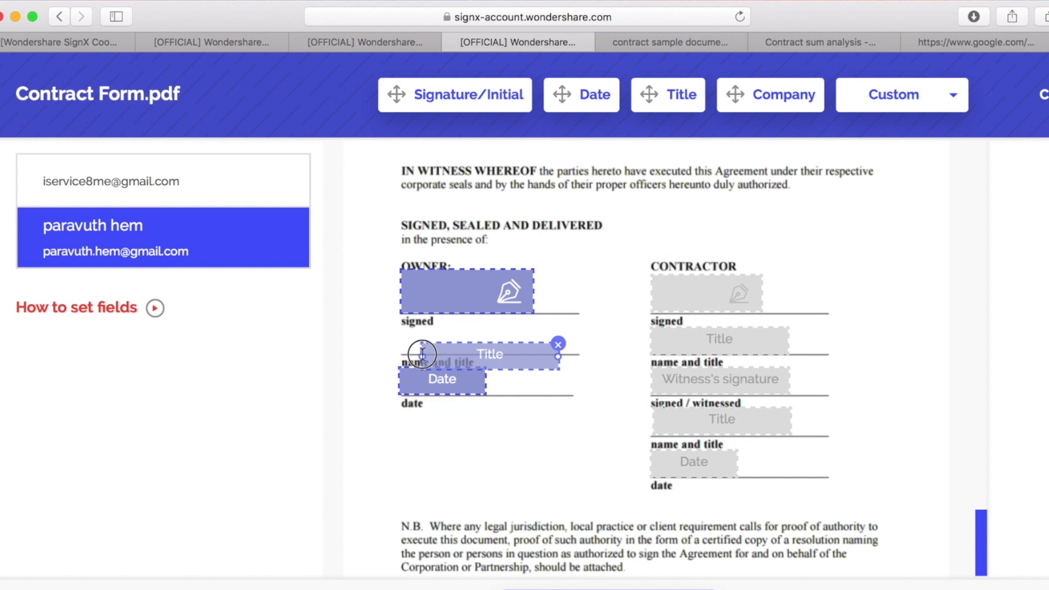
# - Check the first signer's assigned fields, then switch back to the second signer's fields
pyautogui.click(283, 196)
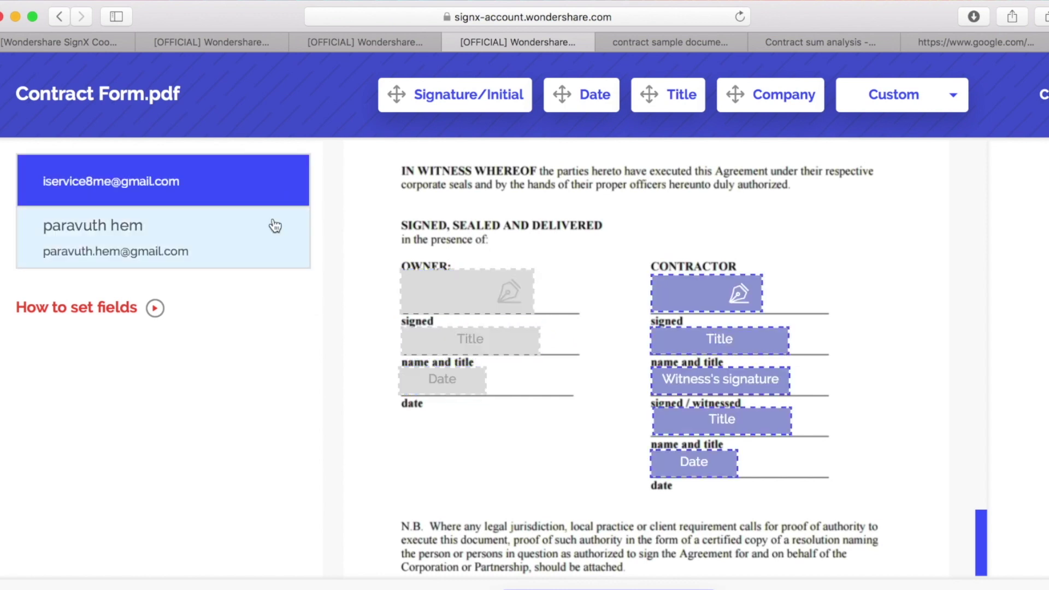
pyautogui.click(247, 239)
pyautogui.click(205, 194)
pyautogui.click(262, 252)
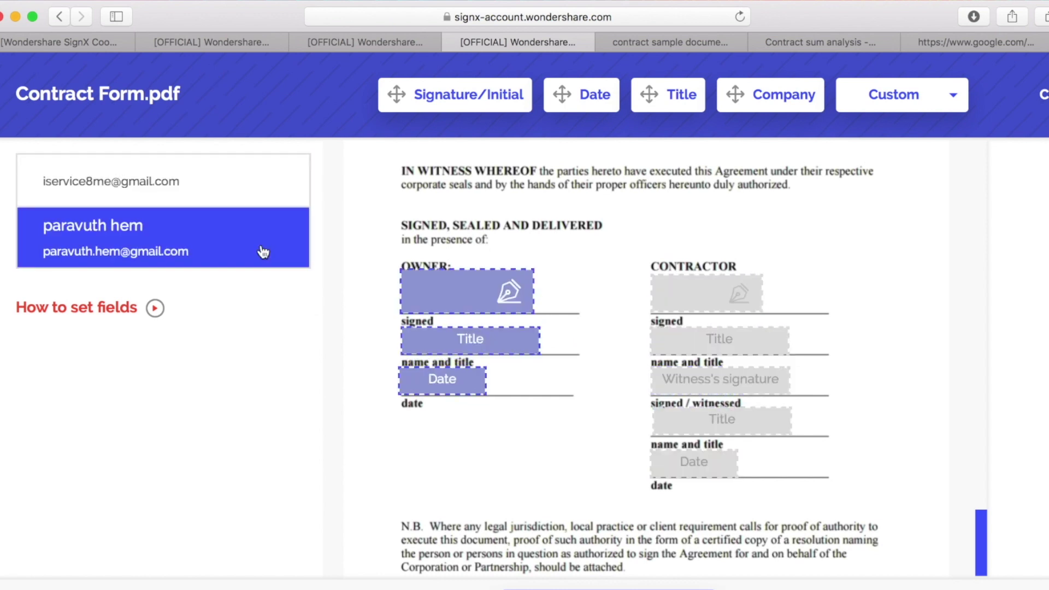
pyautogui.click(262, 183)
pyautogui.click(257, 235)
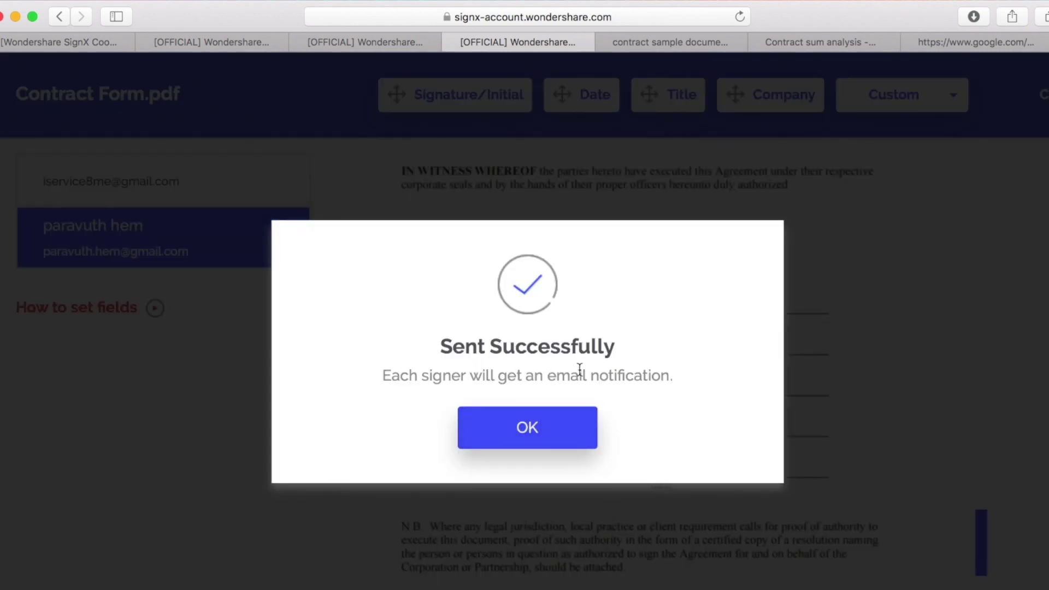
# - Dismiss the Sent Successfully notice and sign in to the signer's Gmail account
pyautogui.click(567, 437)
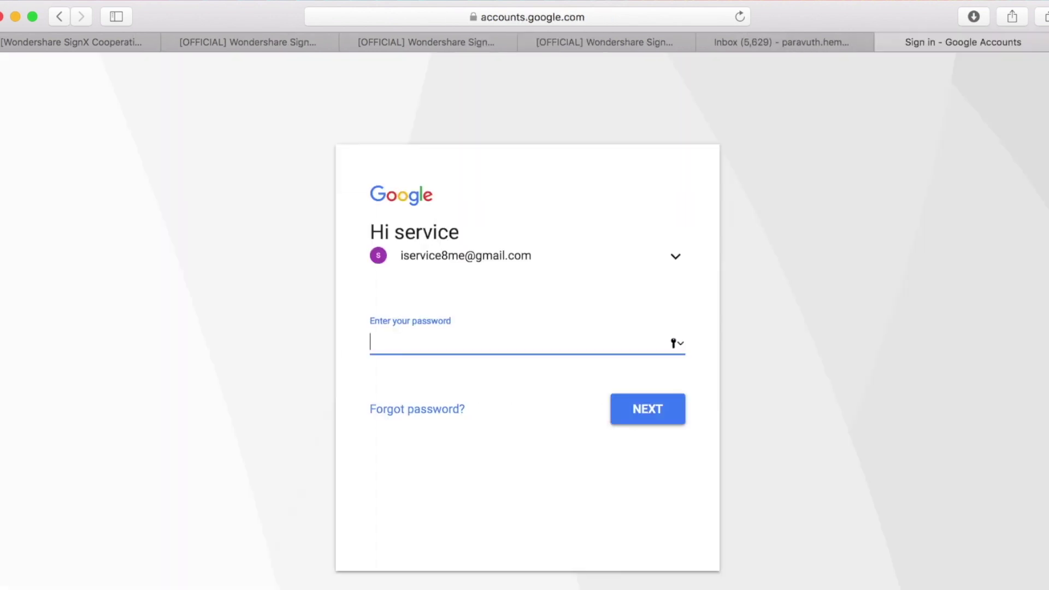
pyautogui.write('•••••••••••••')
pyautogui.press('Return')
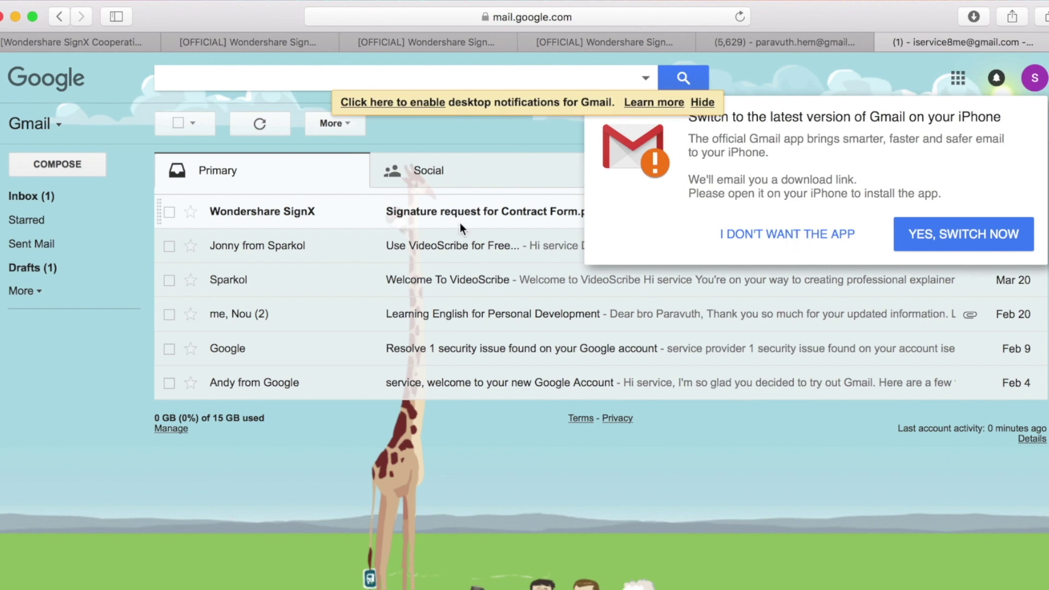
# - Open the Wondershare SignX 'Signature request for Contract Form.pdf' email
pyautogui.click(459, 228)
pyautogui.scroll(-3, 546, 500)
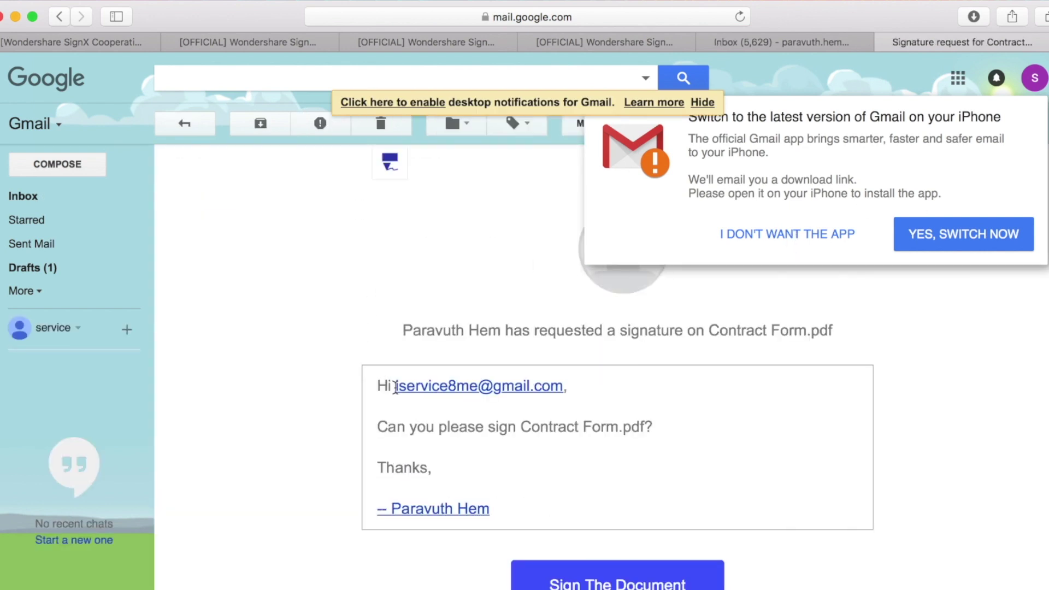
pyautogui.scroll(-2, 727, 479)
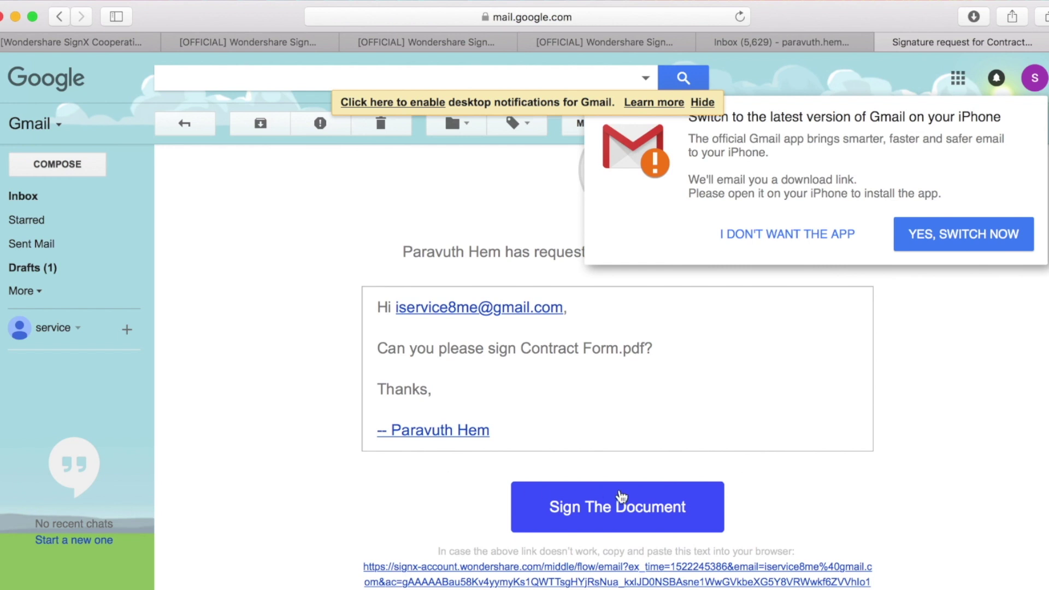
pyautogui.scroll(-4, 620, 496)
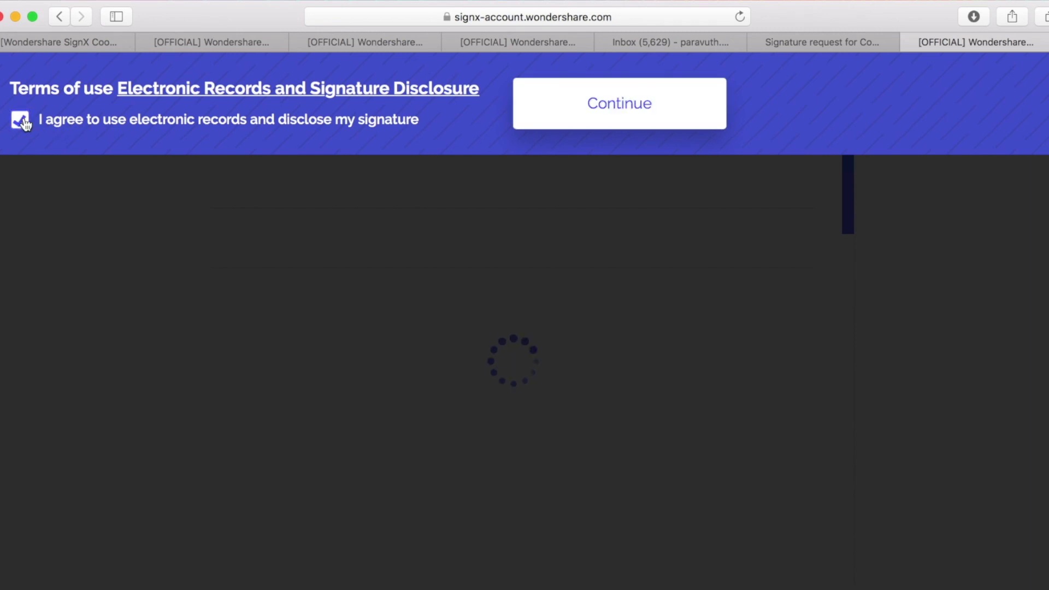
# - Accept the SignX terms of use and open Contract Form.pdf for signing
pyautogui.click(664, 113)
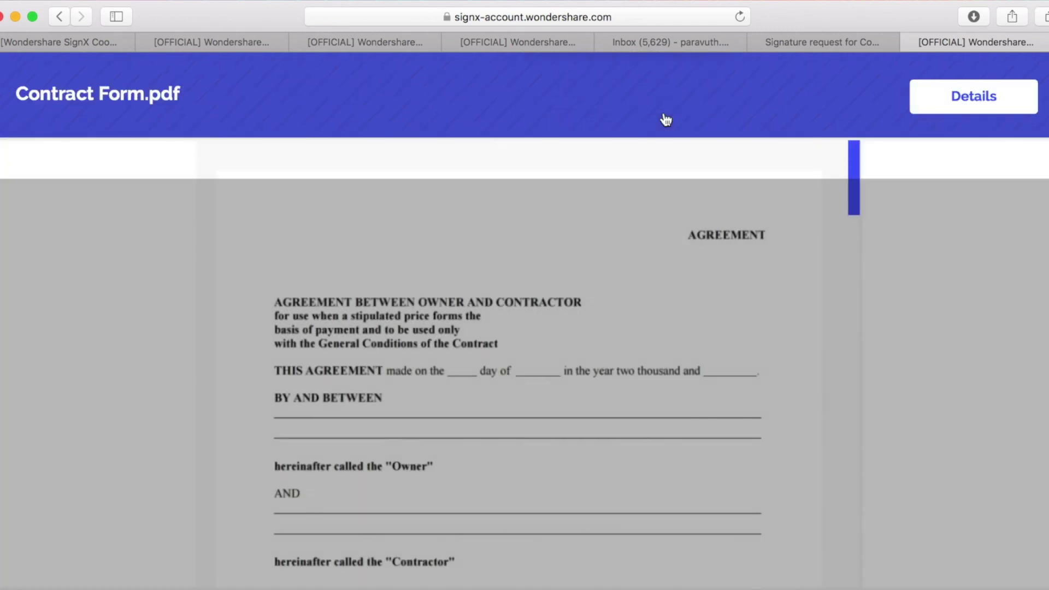
pyautogui.scroll(-1, 608, 389)
pyautogui.scroll(-10, 609, 390)
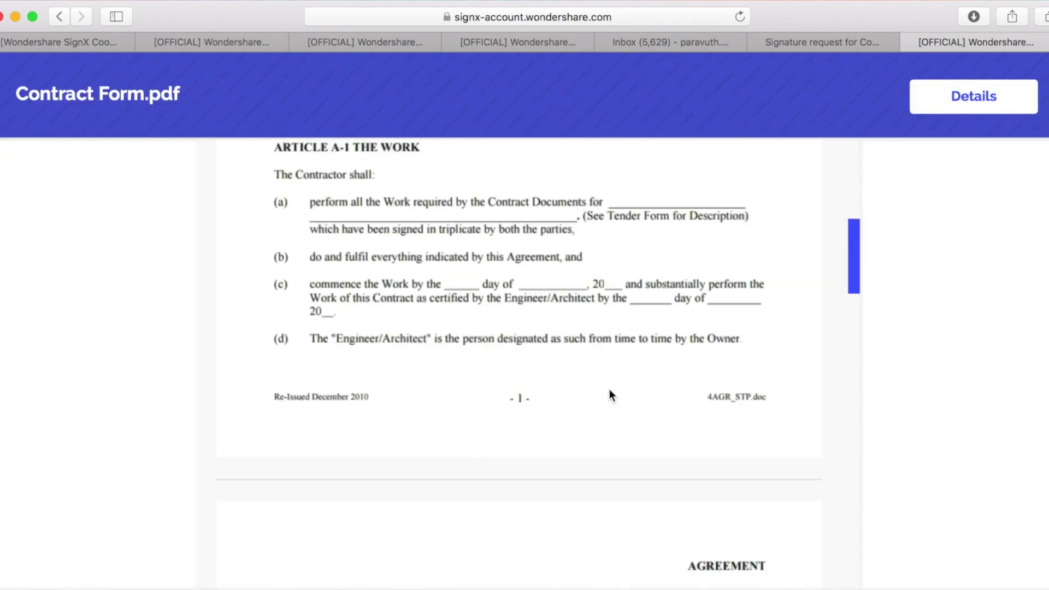
pyautogui.scroll(-5, 608, 390)
pyautogui.scroll(-5, 609, 389)
pyautogui.scroll(-3, 609, 390)
pyautogui.scroll(-4, 608, 390)
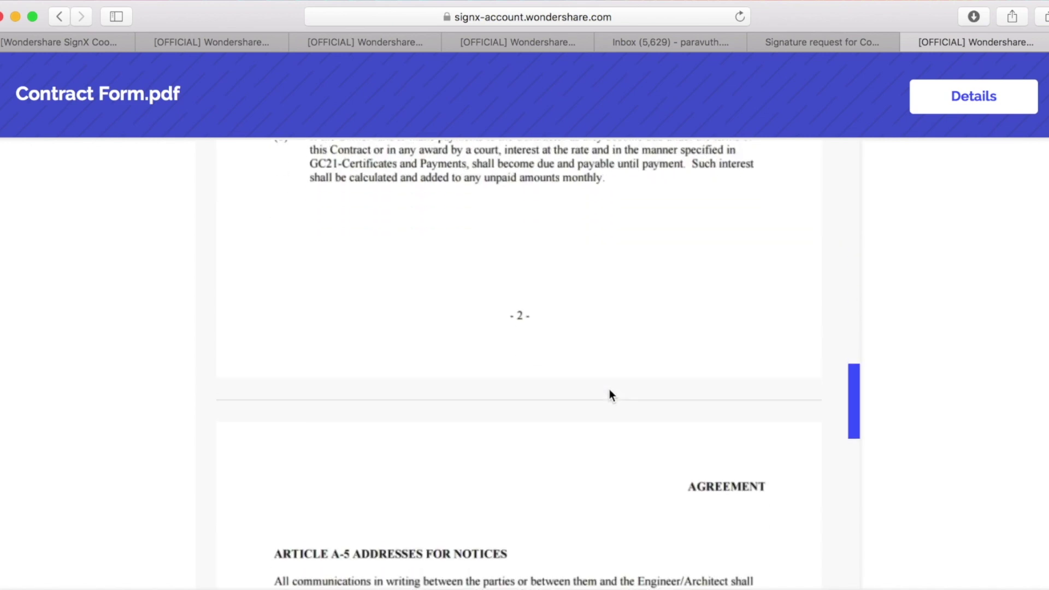
pyautogui.scroll(-1, 609, 390)
pyautogui.scroll(-5, 608, 390)
pyautogui.scroll(-5, 609, 390)
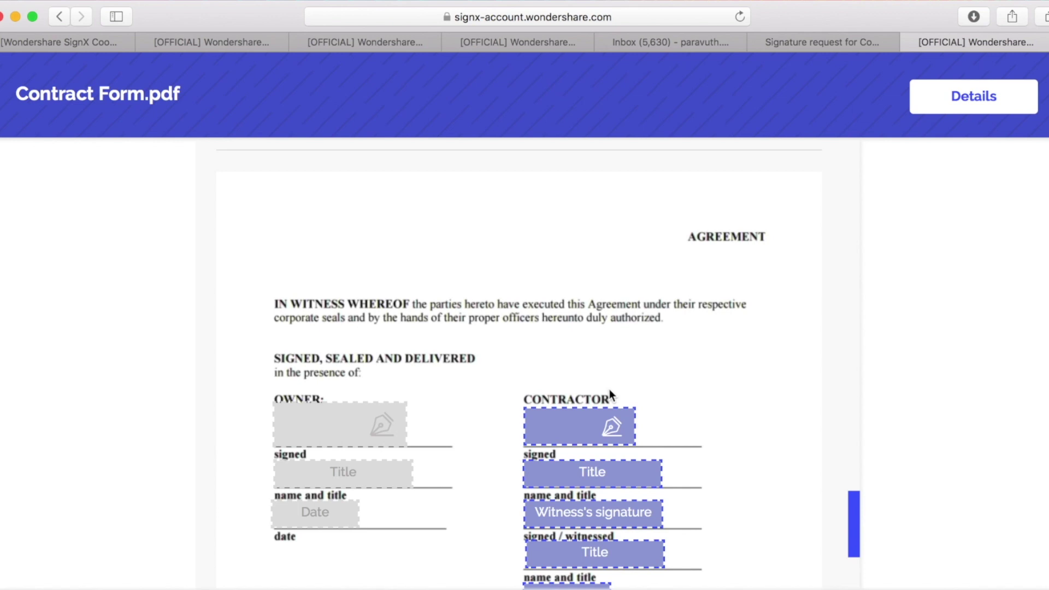
# - Create a typed 'iService' contractor signature, then reopen the creator on the Upload option
pyautogui.click(580, 438)
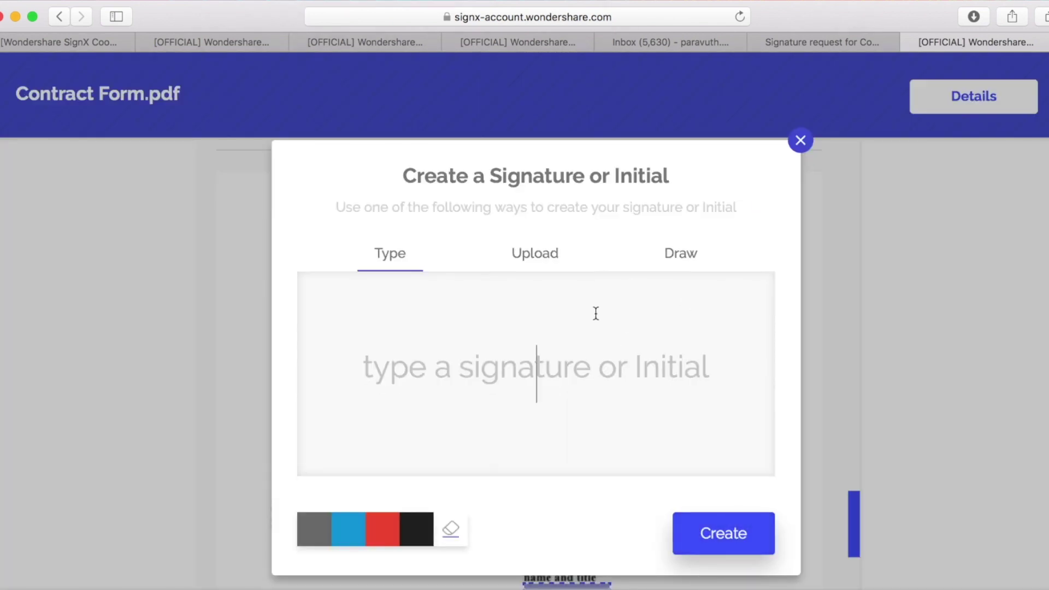
pyautogui.write('i')
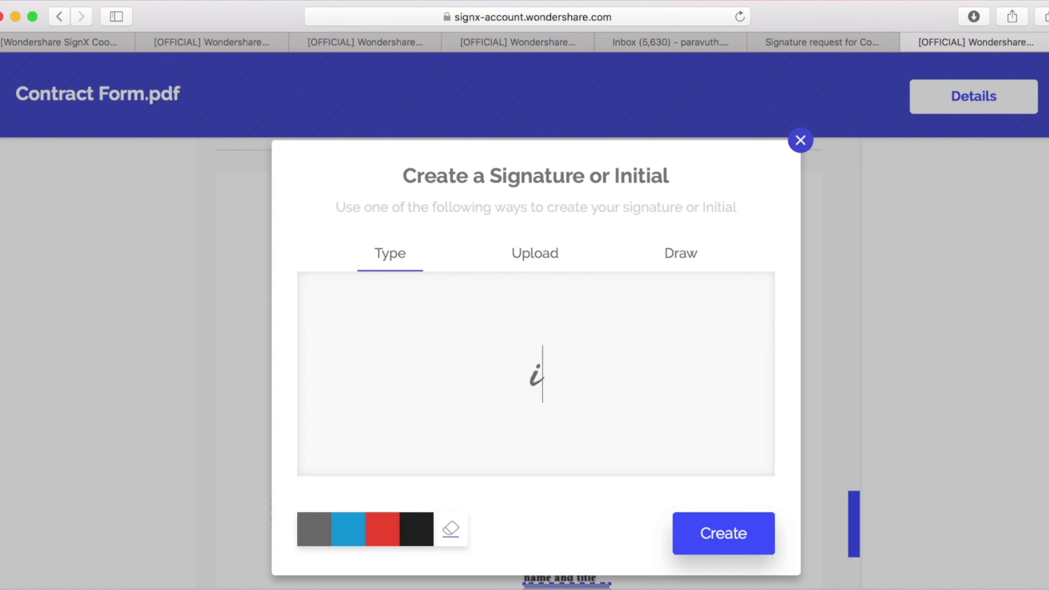
pyautogui.write('Service')
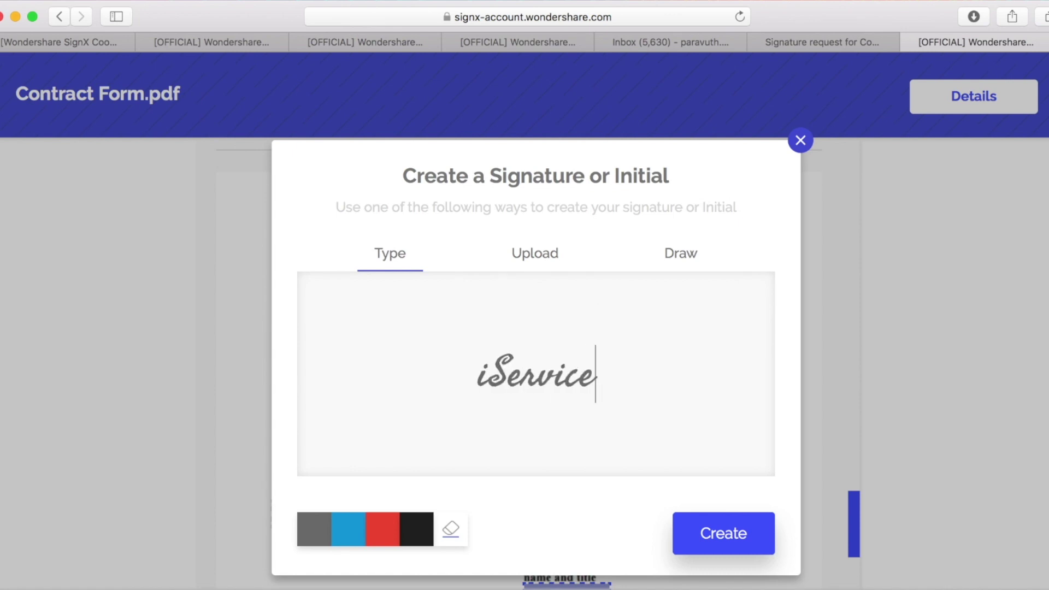
pyautogui.click(697, 533)
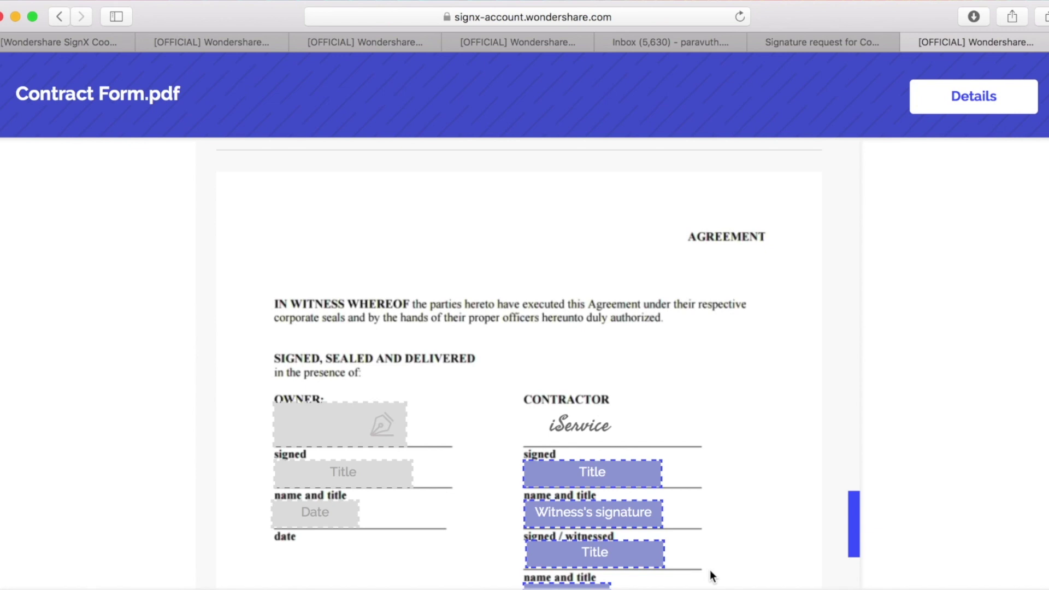
pyautogui.click(561, 426)
pyautogui.click(542, 260)
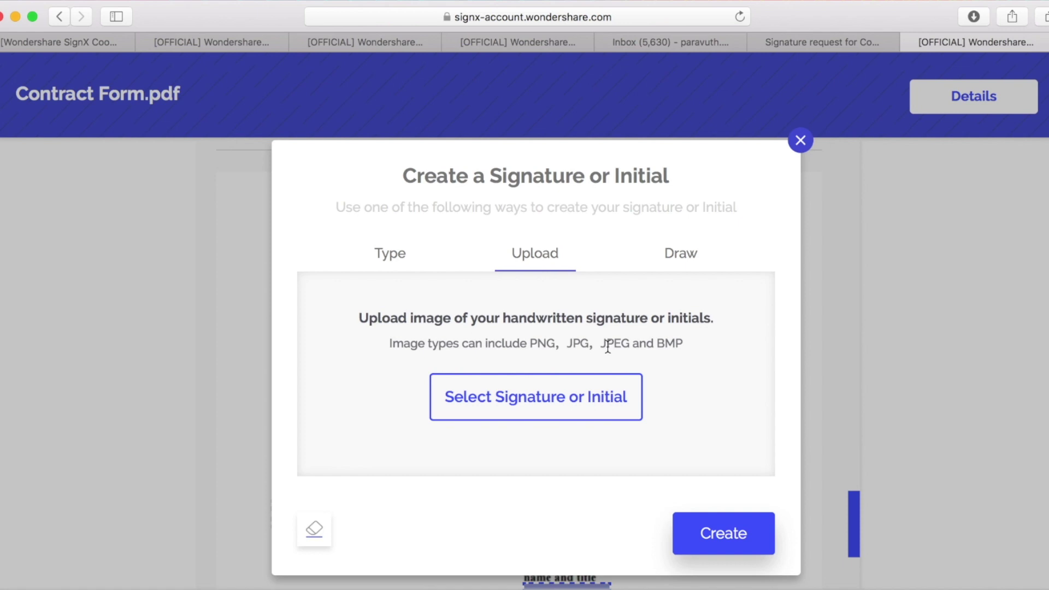
# - Draw a blue freehand signature and apply it to the contractor's signature field
pyautogui.click(686, 260)
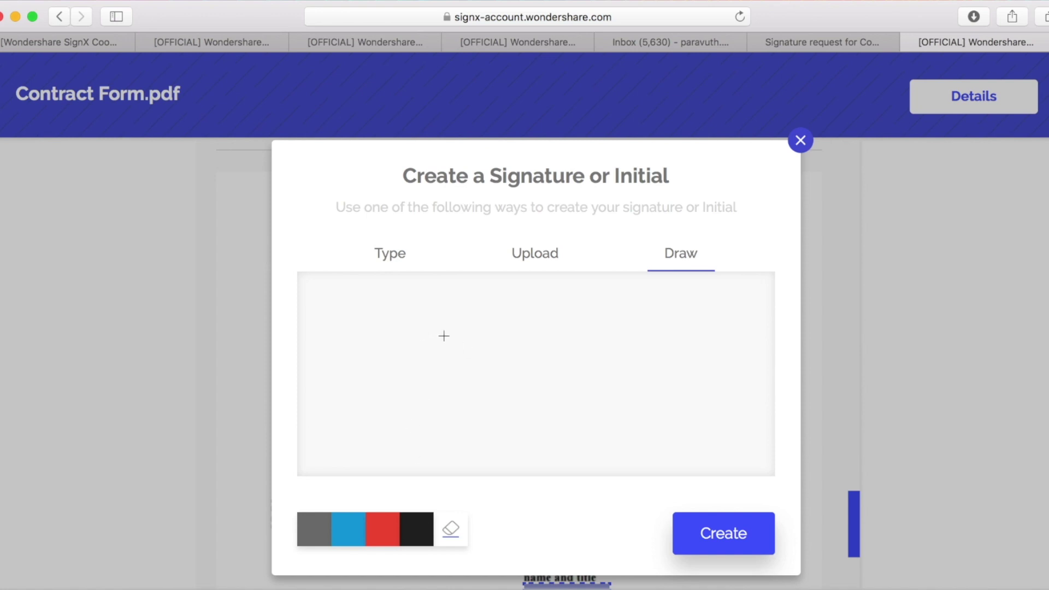
pyautogui.moveTo(438, 320)
pyautogui.mouseDown()
pyautogui.moveTo(516, 361)
pyautogui.moveTo(683, 394)
pyautogui.mouseUp()
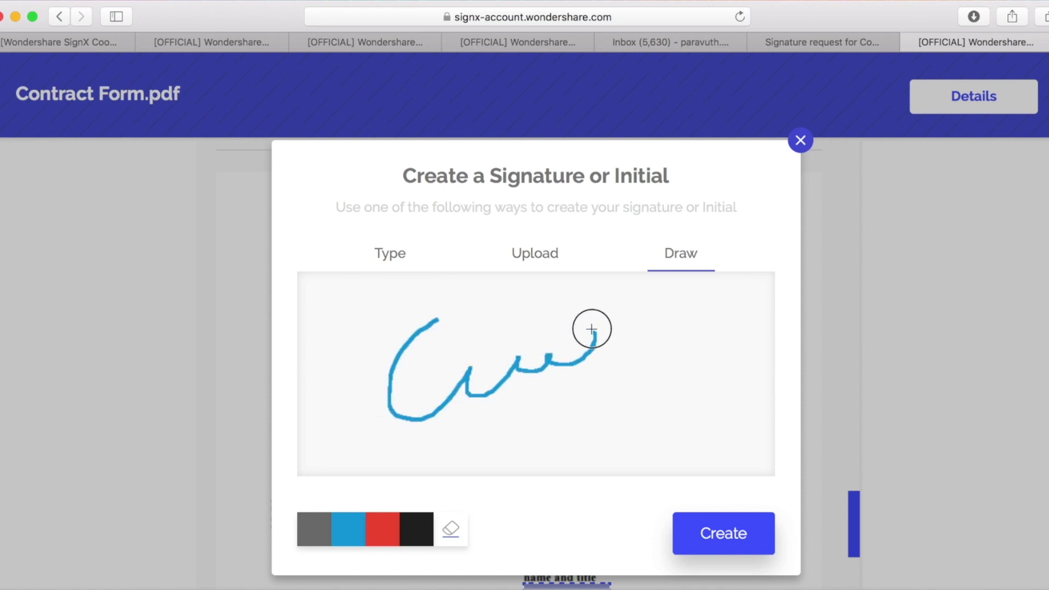
pyautogui.click(707, 539)
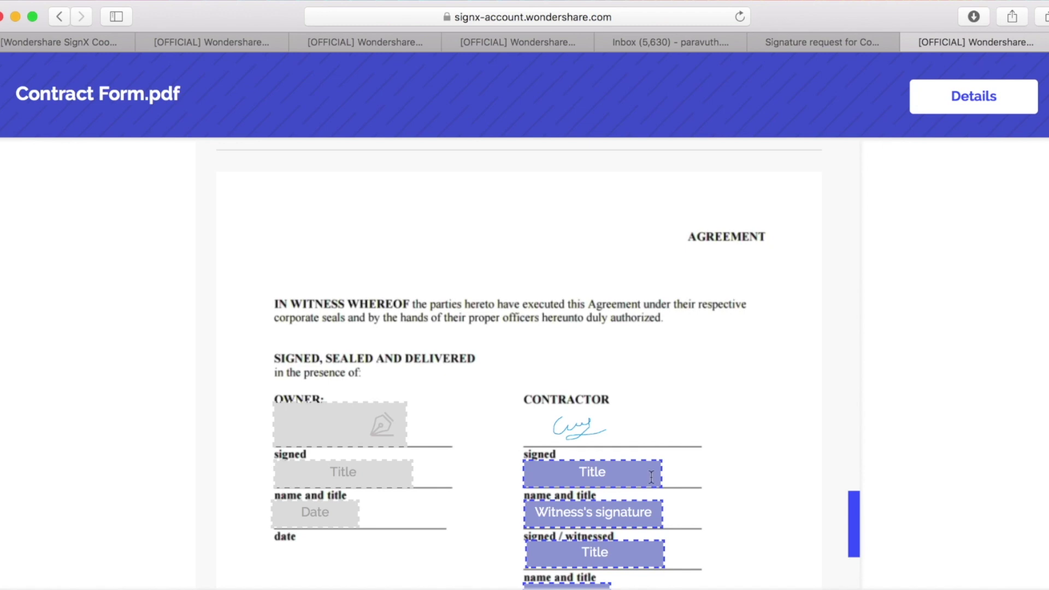
pyautogui.scroll(-3, 601, 478)
# - Enter title 'Mr. iService', witness 'PH PC' and 'Mr. John', and date 03/28/2018
pyautogui.click(592, 344)
pyautogui.write('Mr. ')
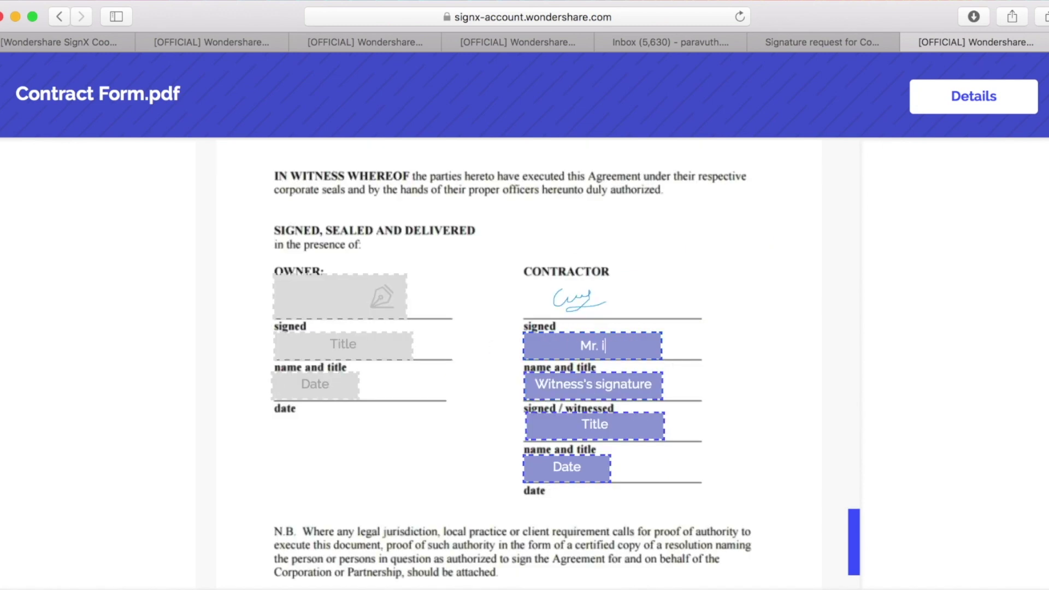
pyautogui.write('iService')
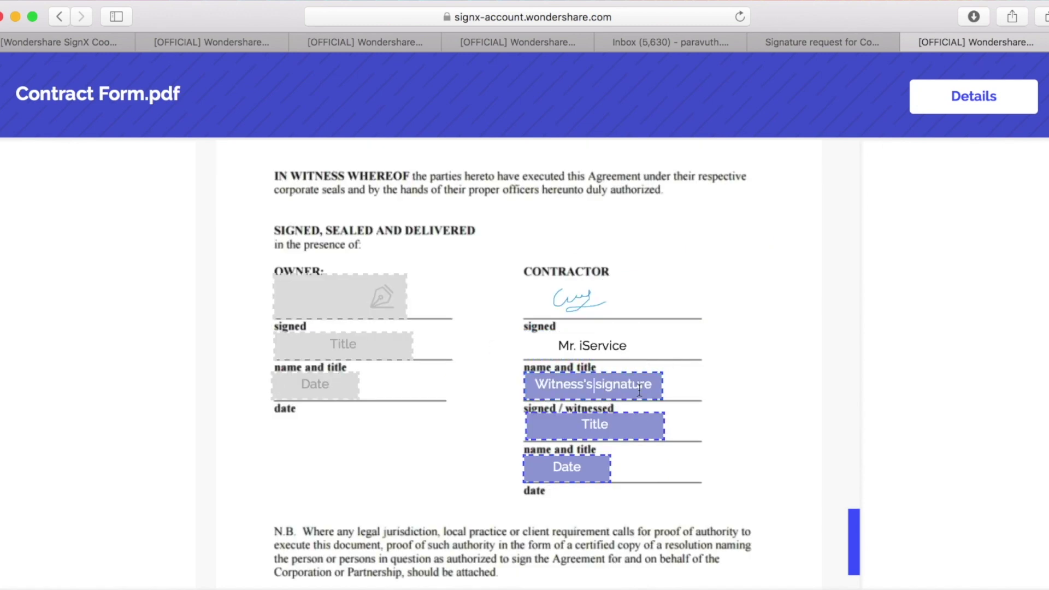
pyautogui.write('PH')
pyautogui.press('BackSpace')
pyautogui.press('BackSpace')
pyautogui.write('PH')
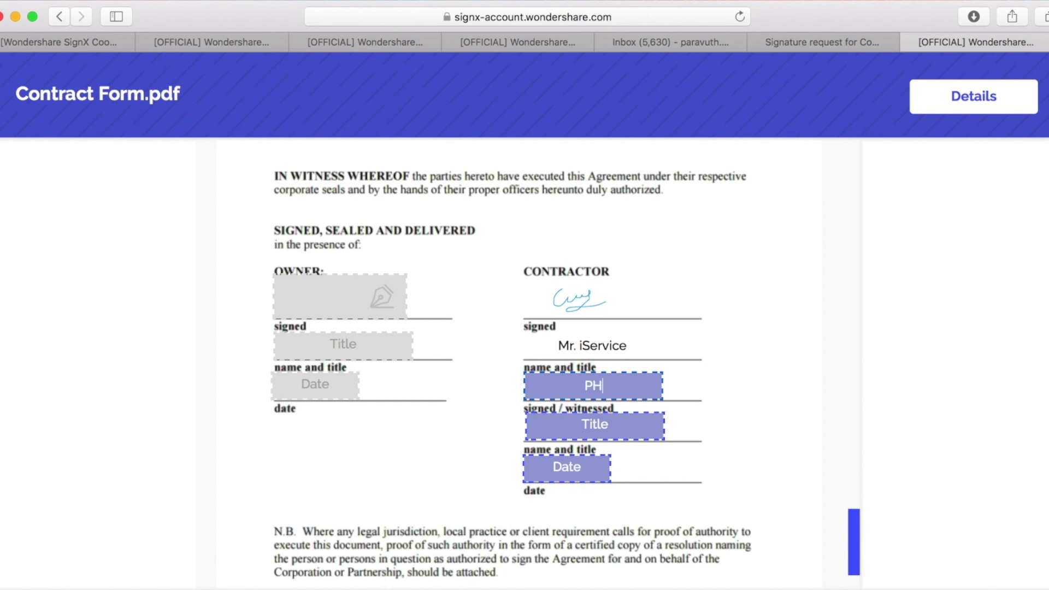
pyautogui.write(' PC')
pyautogui.press('Tab')
pyautogui.write('Mr. John')
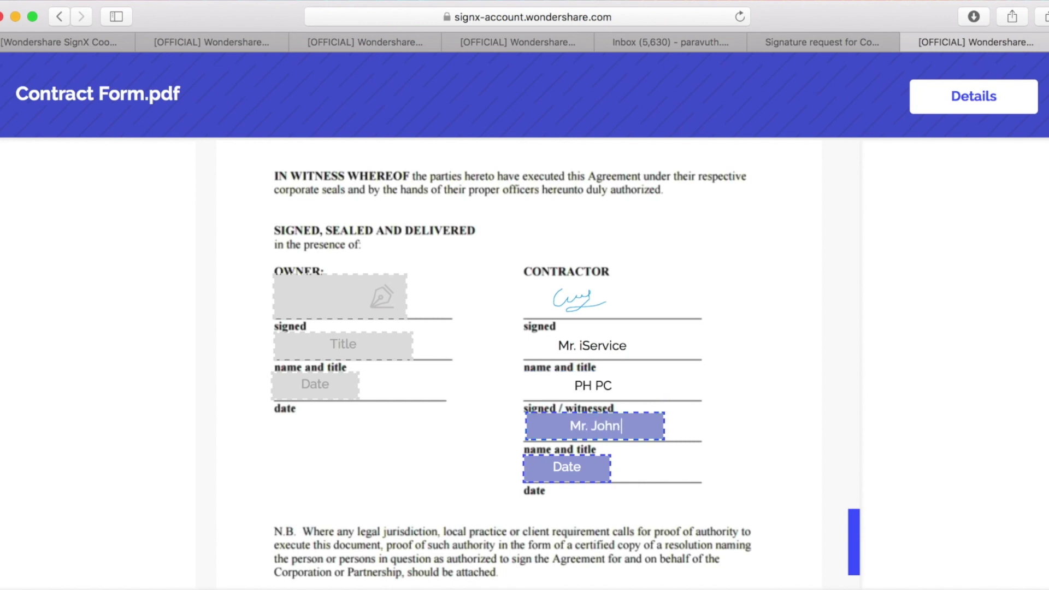
pyautogui.click(584, 475)
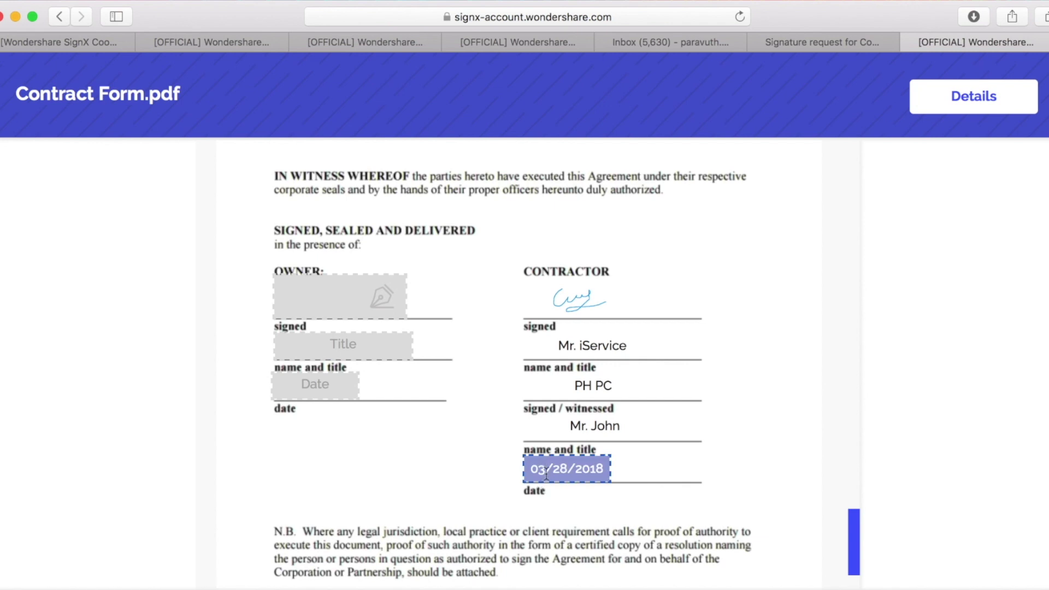
pyautogui.click(429, 473)
pyautogui.scroll(-5, 482, 504)
pyautogui.scroll(5, 480, 498)
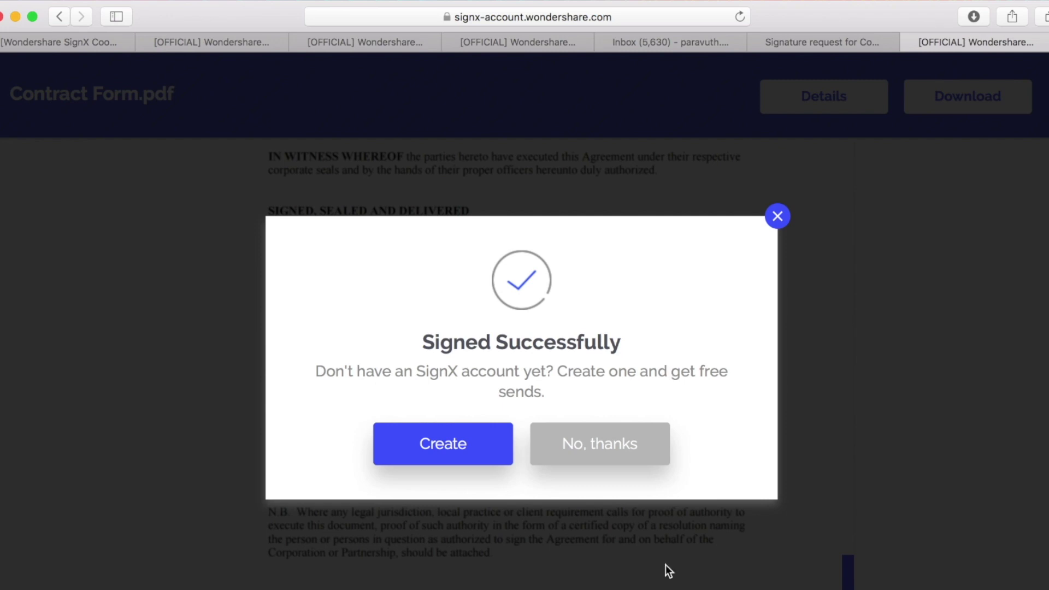
# - Dismiss the Signed Successfully message after the contractor's signing and return to Gmail
pyautogui.click(621, 445)
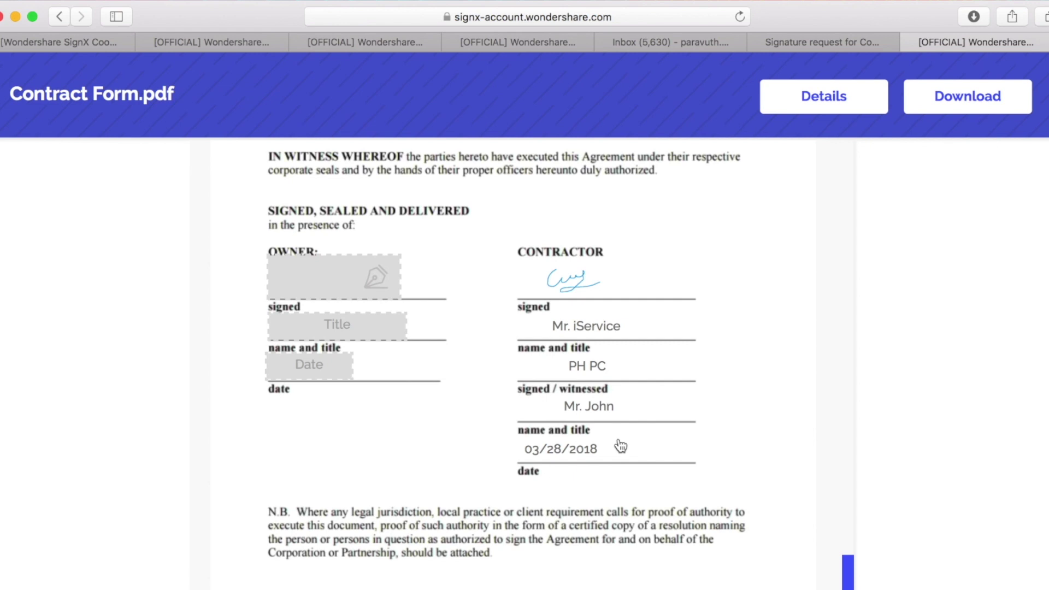
pyautogui.hotkey('ctrl', 'shift', 'Tab')
pyautogui.hotkey('ctrl', 'shift', 'Tab')
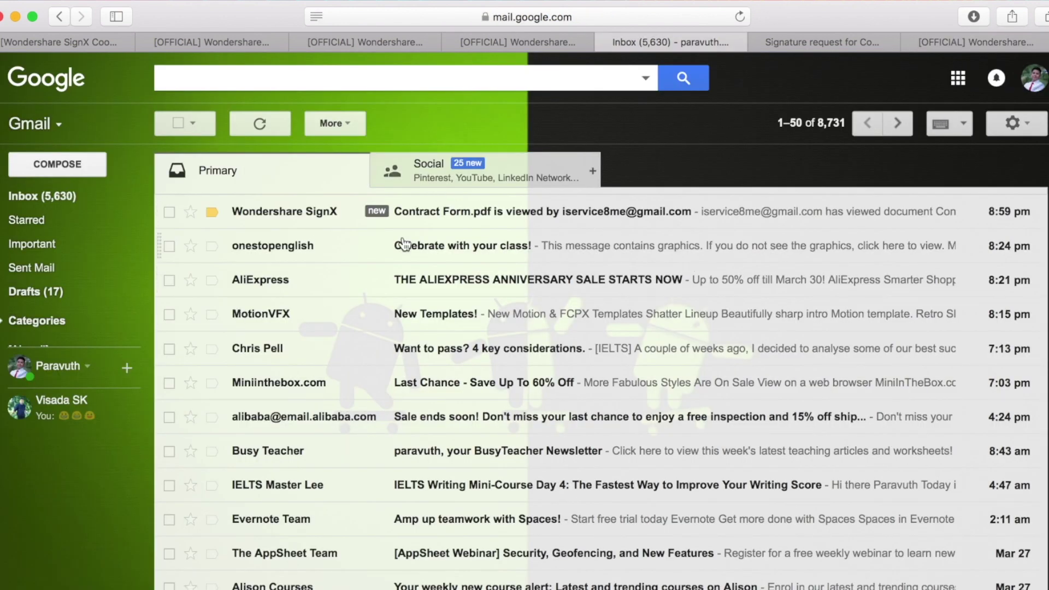
# - Open the SignX email saying Contract Form.pdf was viewed and highlight 'viewed document'
pyautogui.click(336, 215)
pyautogui.scroll(-1, 574, 440)
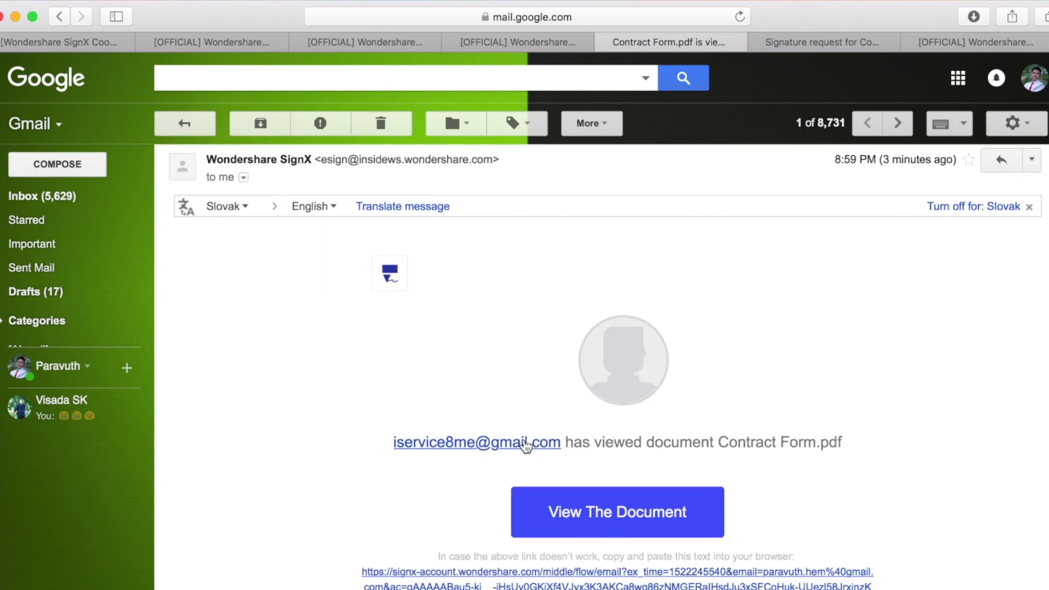
pyautogui.moveTo(592, 445); pyautogui.dragTo(732, 447)
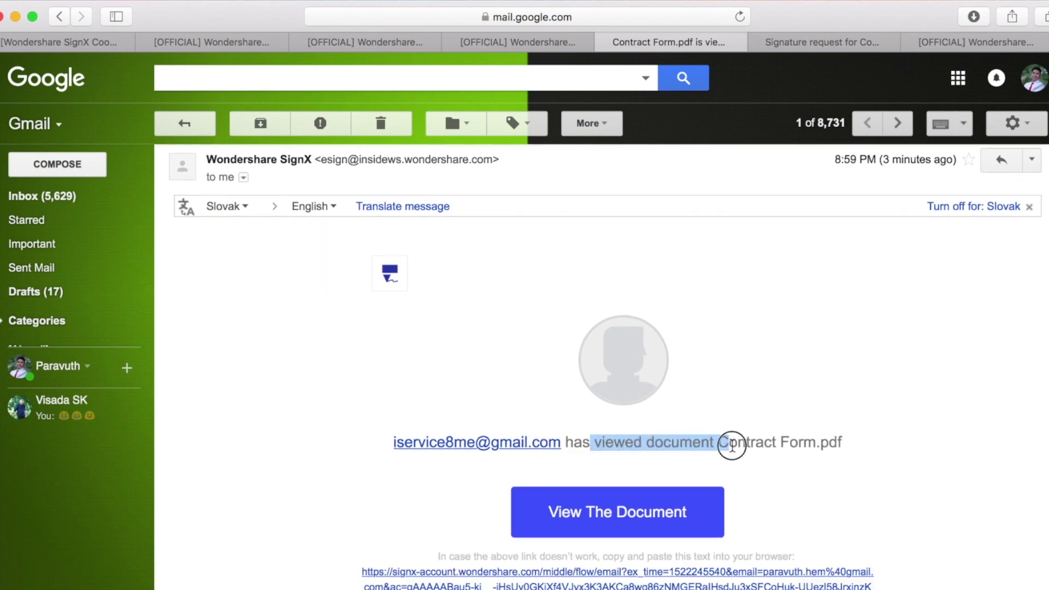
pyautogui.scroll(-3, 891, 510)
pyautogui.scroll(-3, 897, 533)
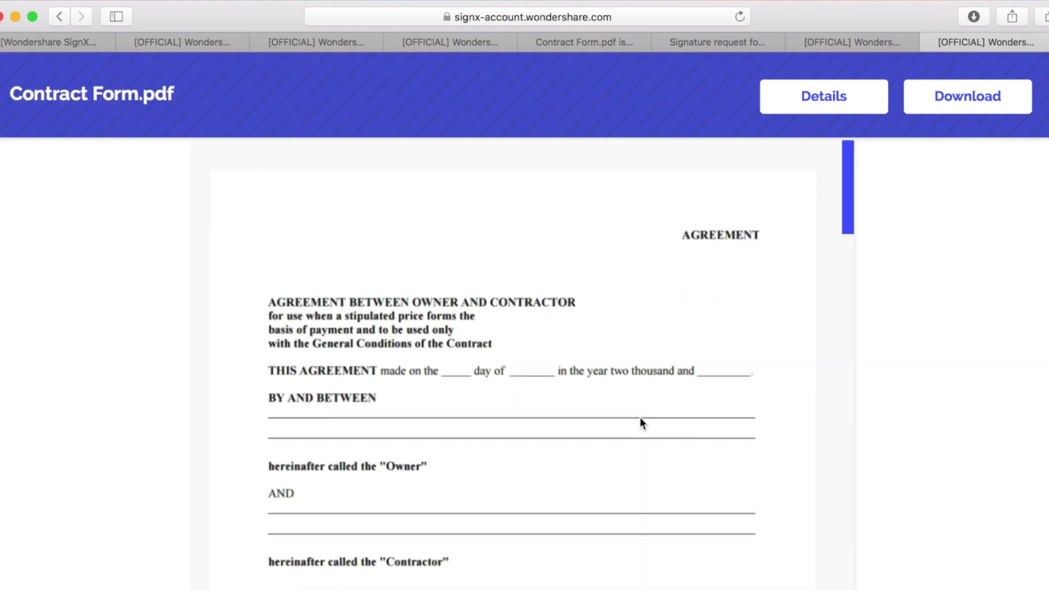
pyautogui.scroll(-5, 640, 423)
pyautogui.scroll(-3, 641, 423)
pyautogui.scroll(-2, 640, 423)
pyautogui.scroll(-5, 641, 423)
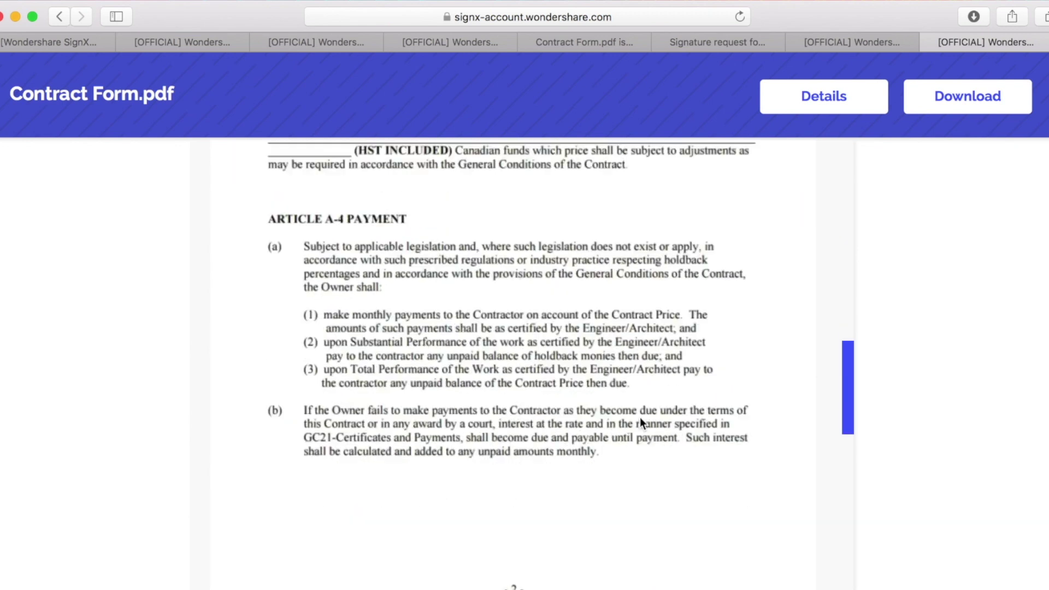
pyautogui.scroll(-3, 641, 423)
pyautogui.scroll(-3, 641, 423)
pyautogui.scroll(-5, 641, 423)
pyautogui.scroll(-5, 641, 423)
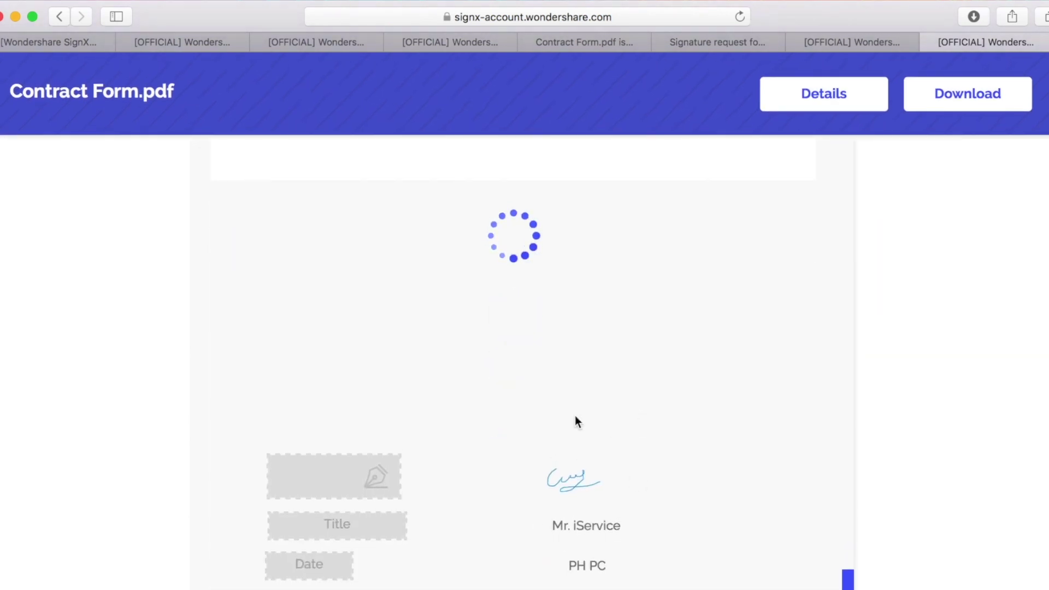
pyautogui.scroll(-5, 590, 442)
pyautogui.scroll(-1, 330, 405)
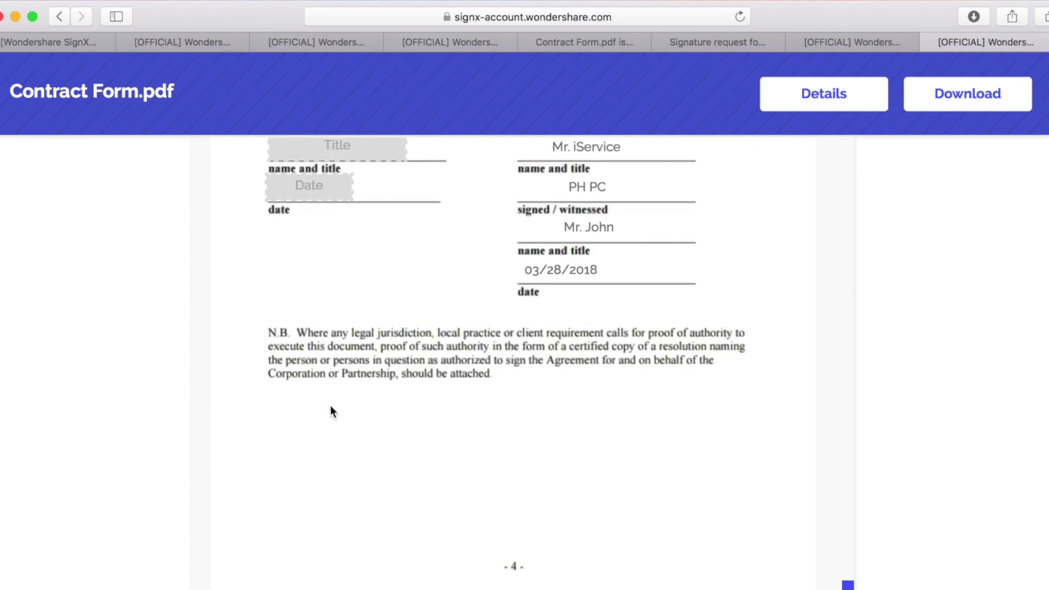
pyautogui.scroll(2, 324, 158)
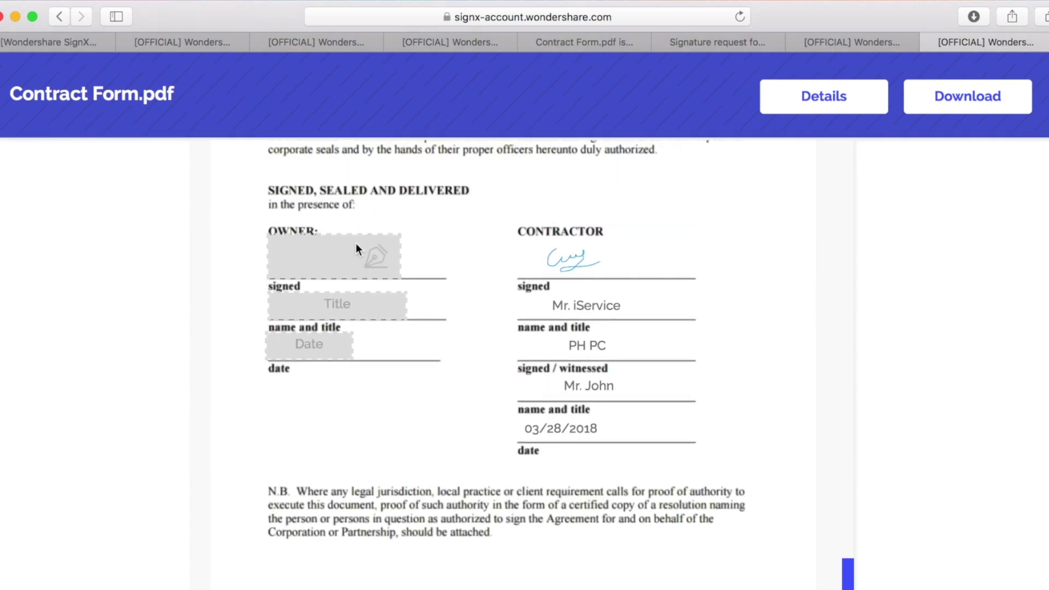
# - Bring up the SignX home dashboard showing one document waiting for me
pyautogui.click(623, 40)
pyautogui.hotkey('ctrl', 'shift', 'Tab')
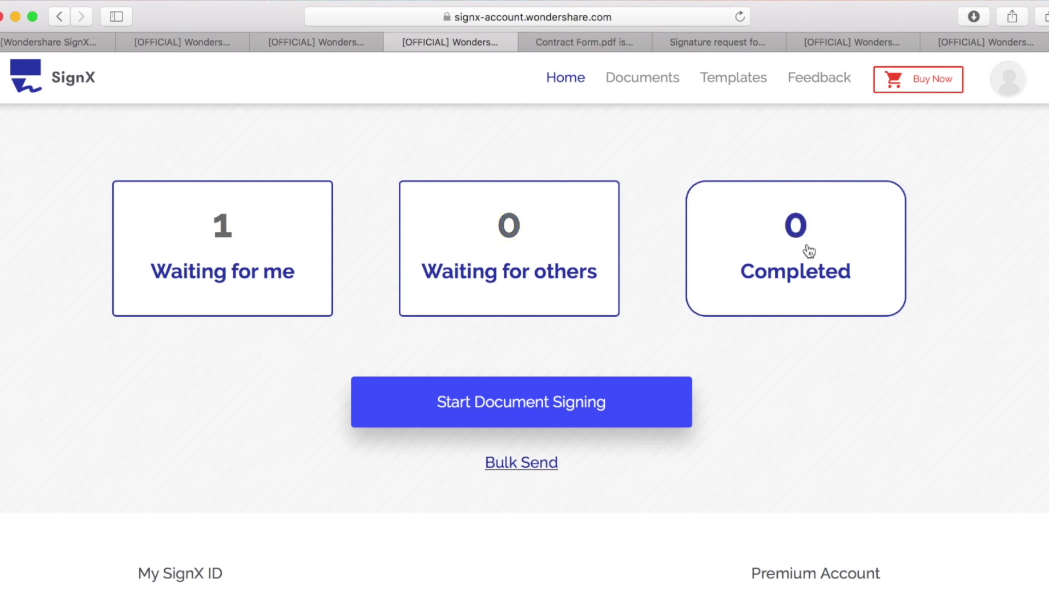
# - Open Contract Form.pdf from Waiting for me and accept the electronic signature terms
pyautogui.click(227, 276)
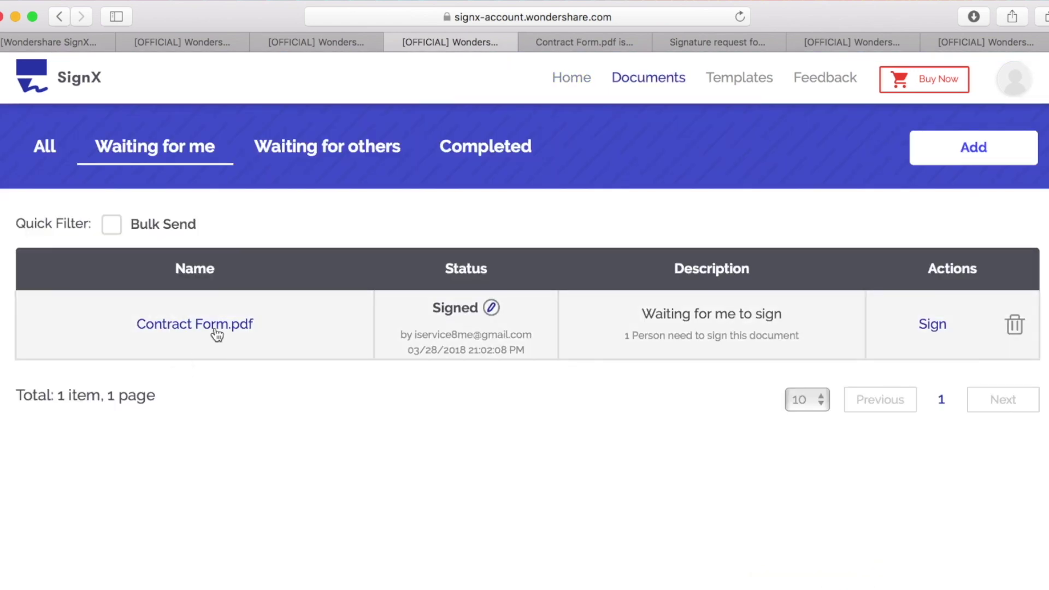
pyautogui.click(217, 326)
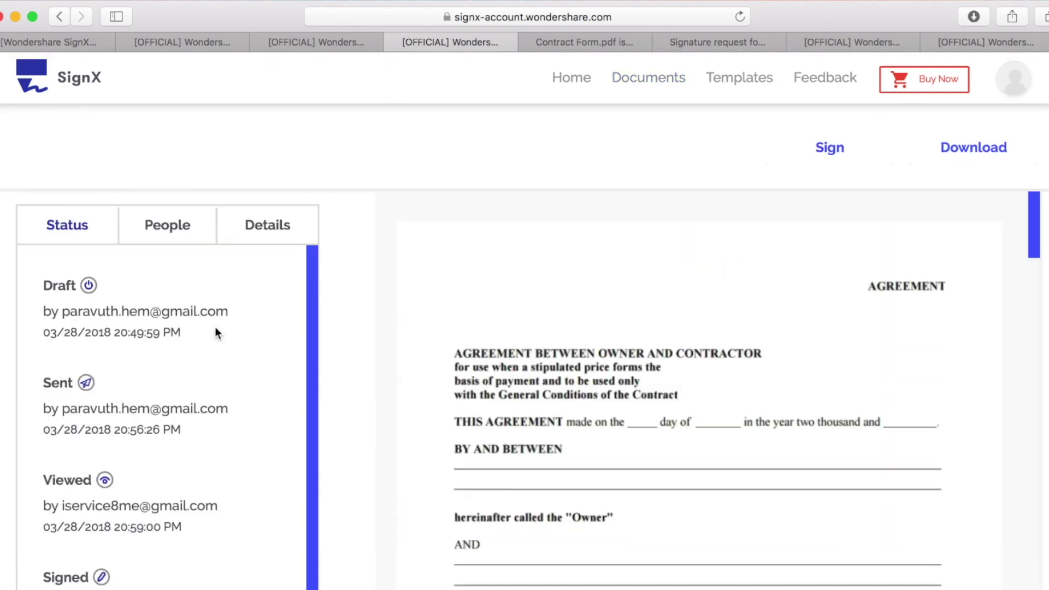
pyautogui.click(826, 154)
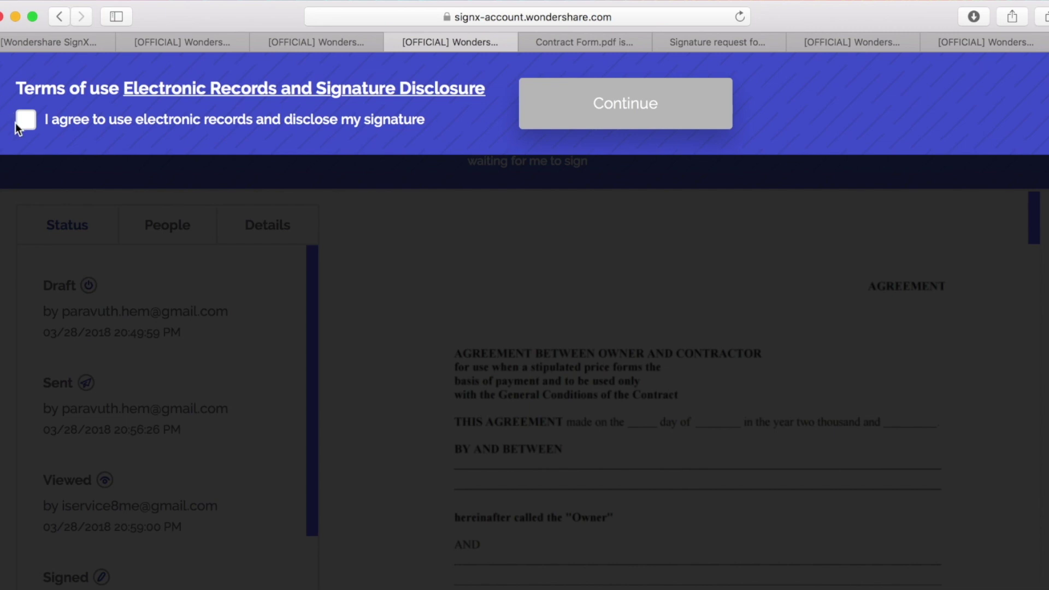
pyautogui.click(24, 122)
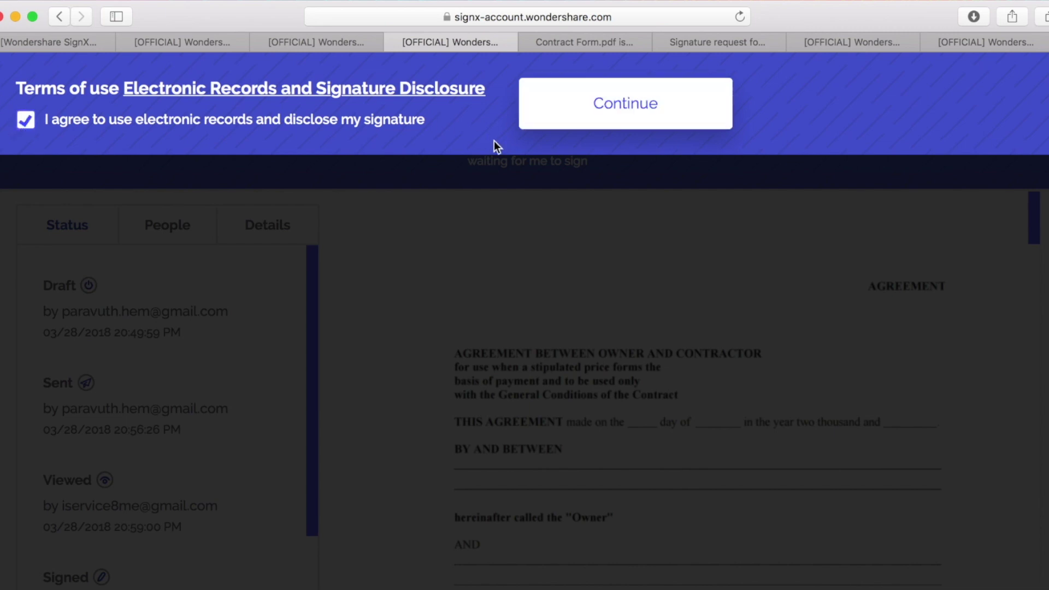
pyautogui.click(576, 120)
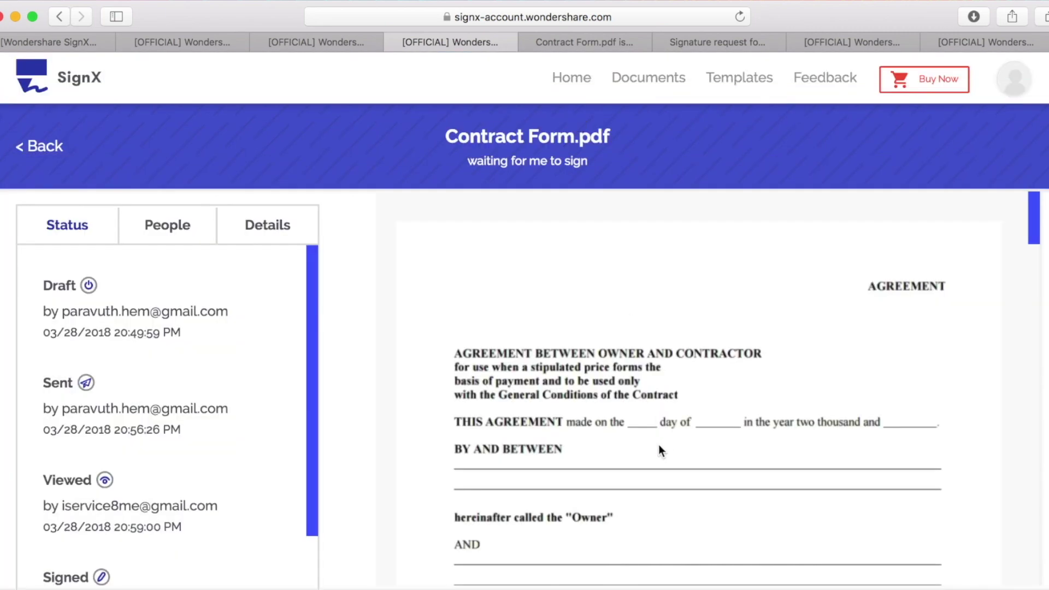
pyautogui.scroll(-5, 623, 496)
pyautogui.scroll(-5, 623, 492)
pyautogui.click(513, 395)
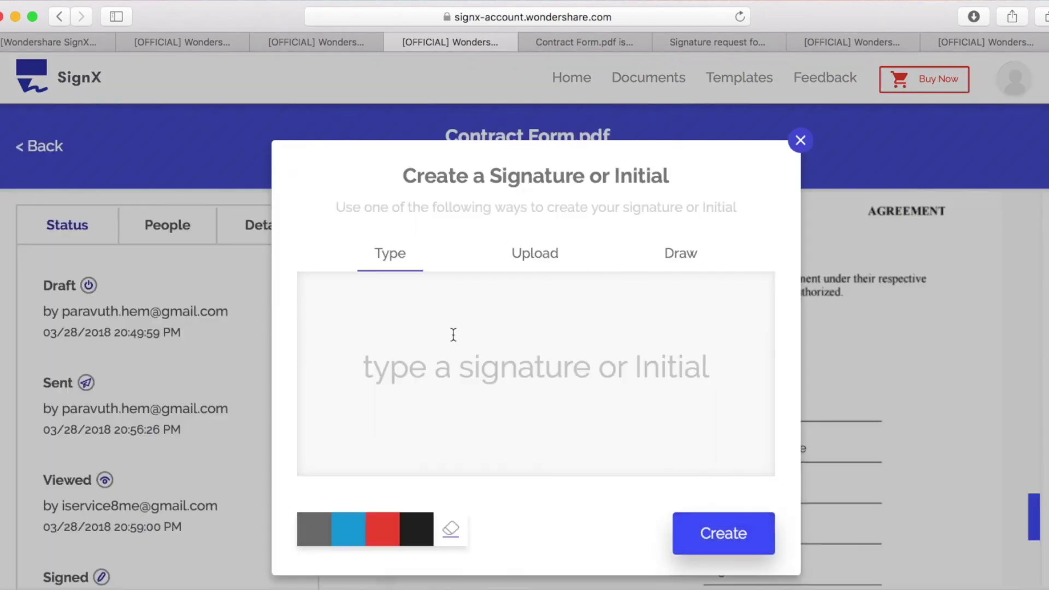
pyautogui.click(656, 254)
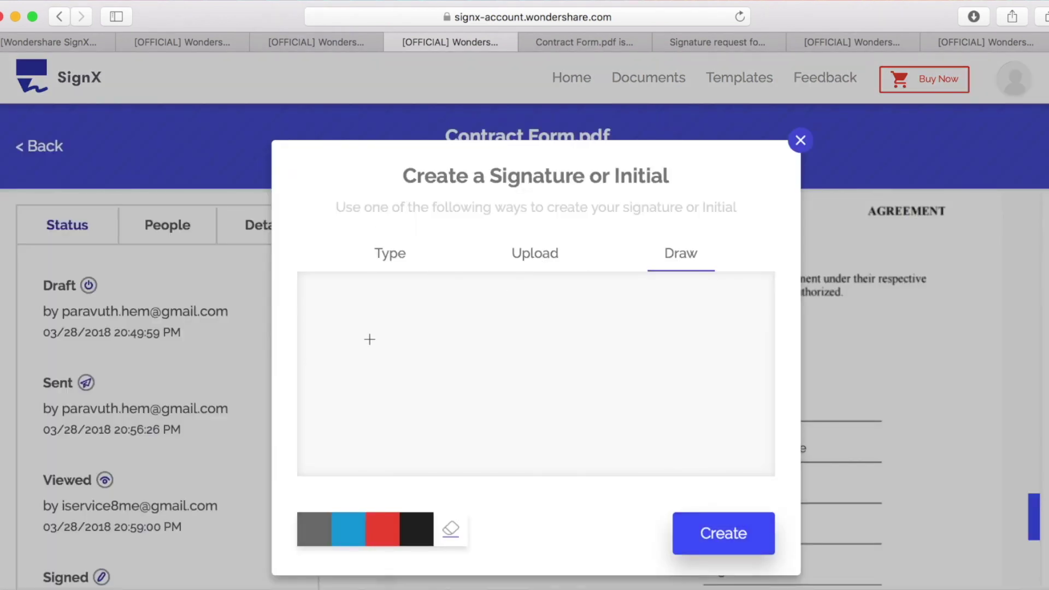
pyautogui.moveTo(389, 300); pyautogui.dragTo(398, 438)
pyautogui.moveTo(372, 336)
pyautogui.mouseDown()
pyautogui.moveTo(356, 433)
pyautogui.moveTo(457, 396)
pyautogui.moveTo(552, 341)
pyautogui.moveTo(751, 414)
pyautogui.mouseUp()
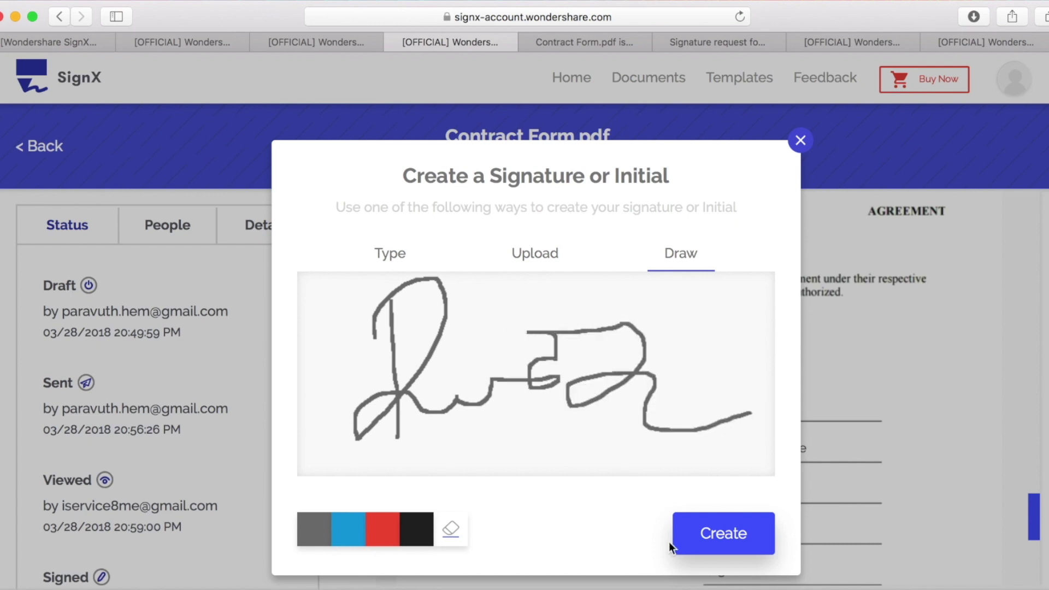
pyautogui.click(720, 535)
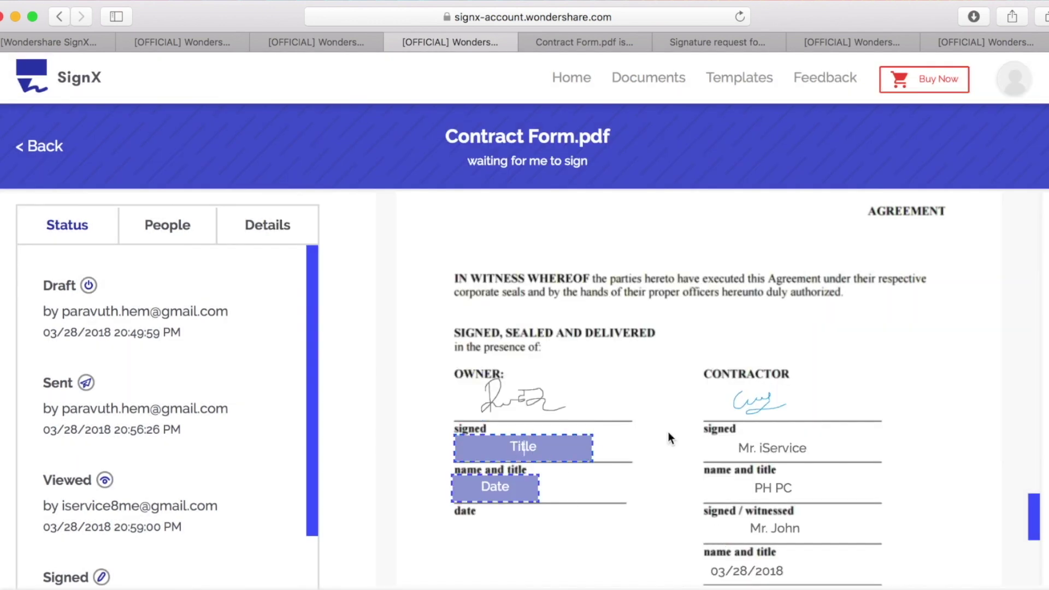
pyautogui.write('Mr. ')
pyautogui.write('Paravuth')
pyautogui.click(524, 487)
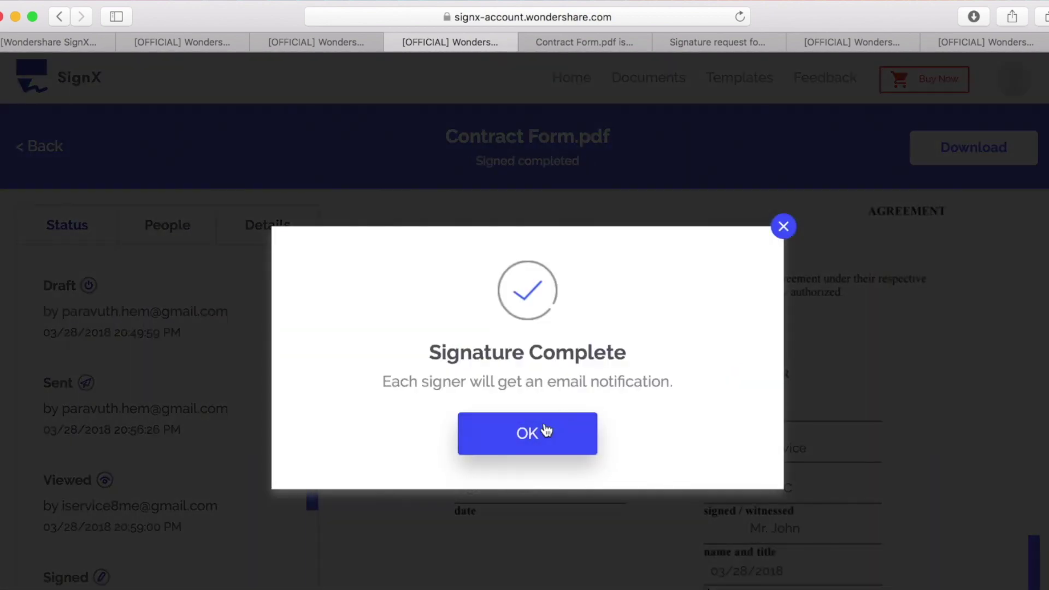
# - Confirm the owner's signing is complete and download the fully signed Contract Form.pdf
pyautogui.click(540, 431)
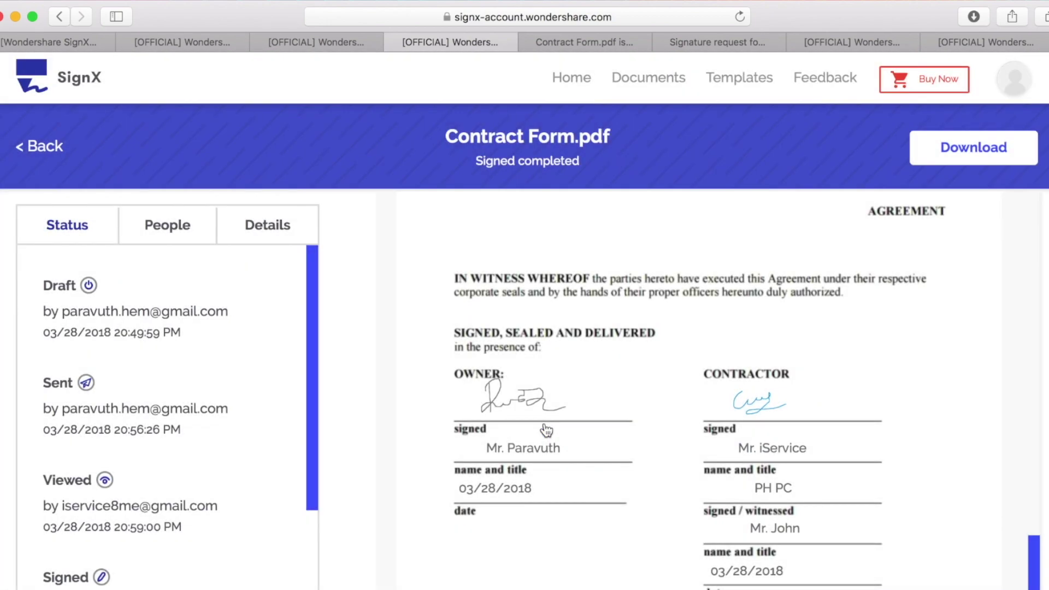
pyautogui.scroll(5, 656, 377)
pyautogui.scroll(5, 656, 376)
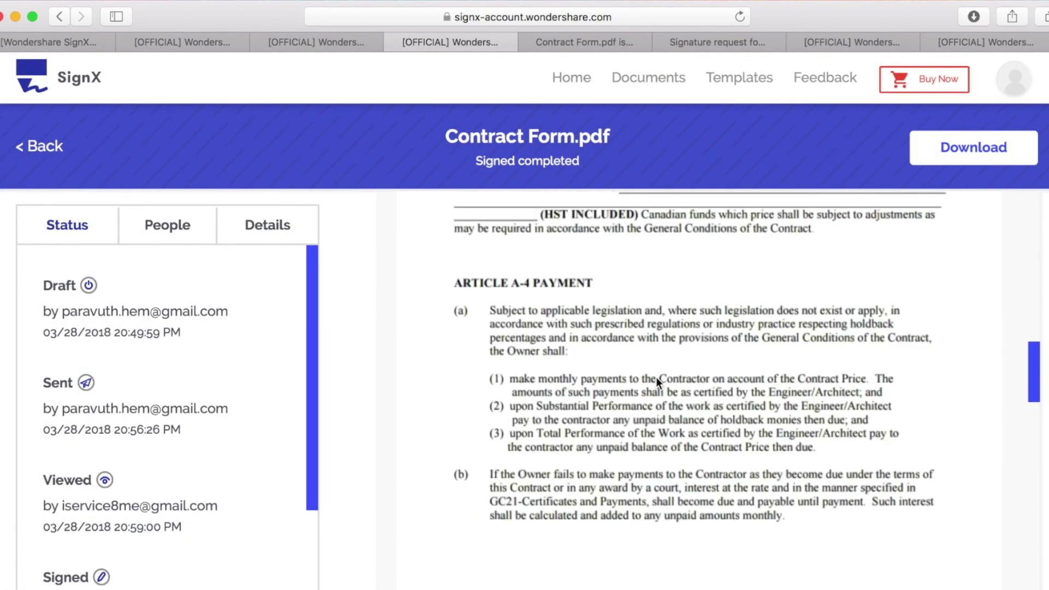
pyautogui.scroll(-10, 656, 377)
pyautogui.scroll(1, 763, 158)
pyautogui.scroll(3, 699, 219)
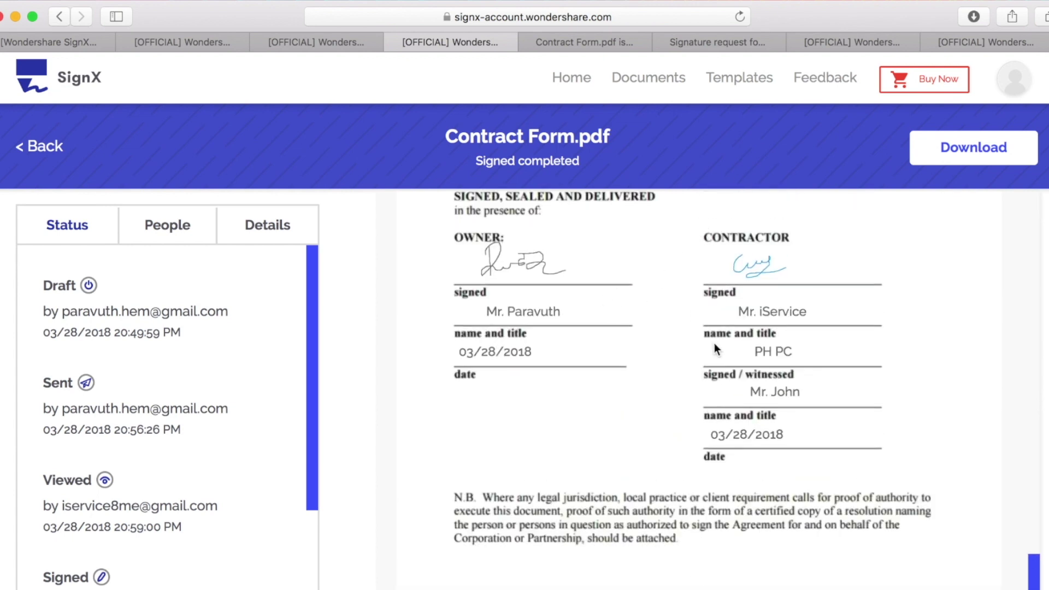
pyautogui.scroll(1, 714, 347)
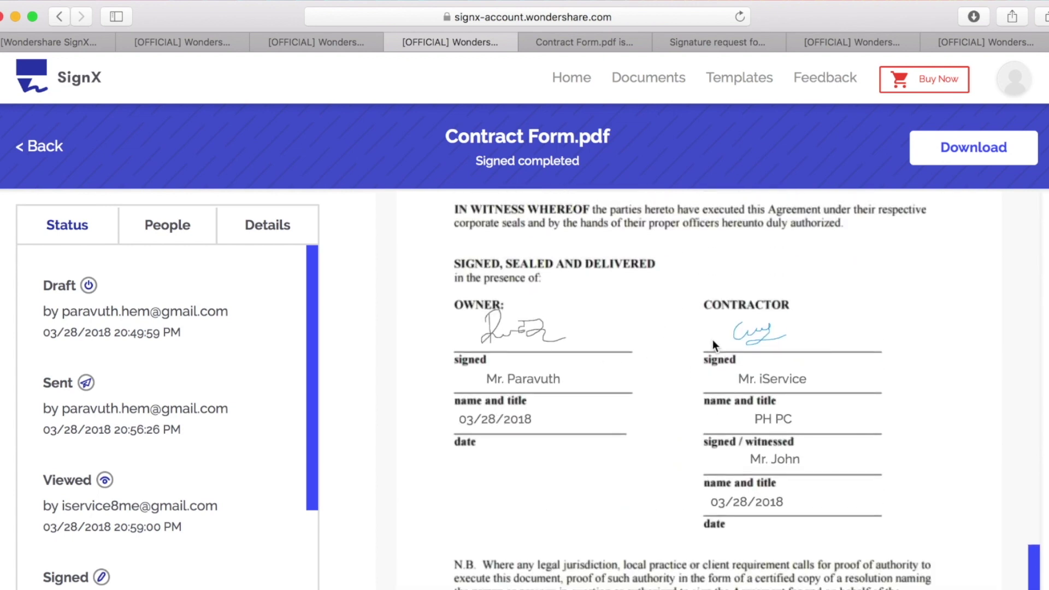
pyautogui.click(950, 150)
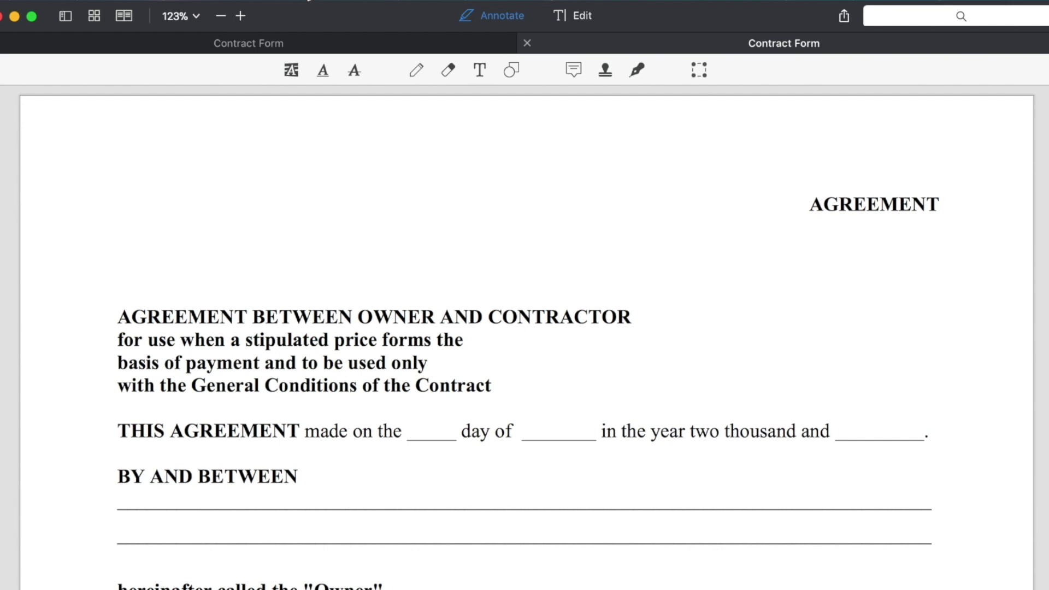
# - Compare the original Contract Form's blank signature lines with the signed copy
pyautogui.click(308, 42)
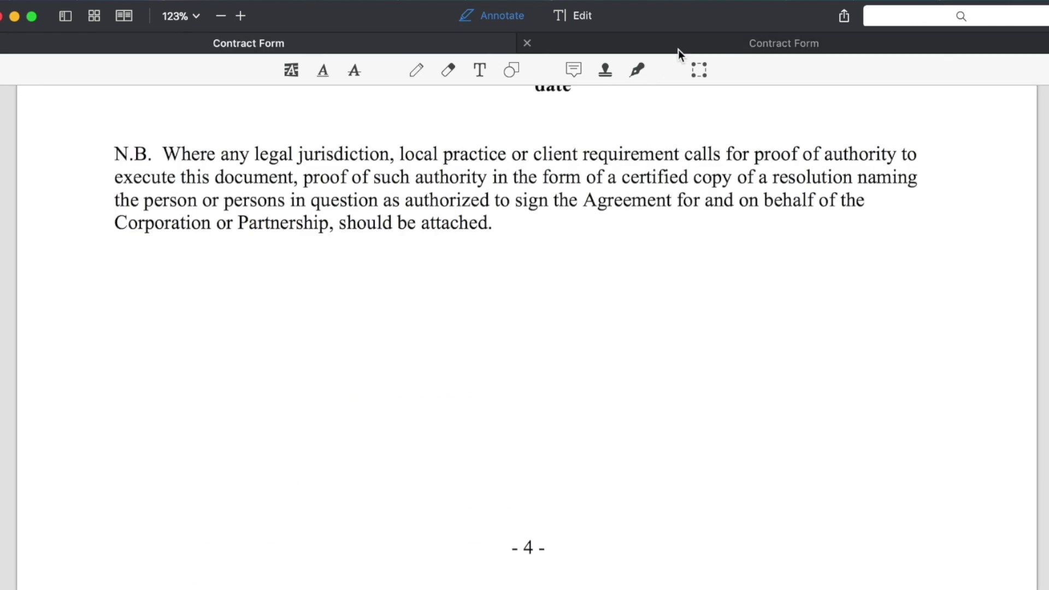
pyautogui.scroll(-1, 598, 391)
pyautogui.scroll(5, 598, 391)
pyautogui.scroll(2, 598, 391)
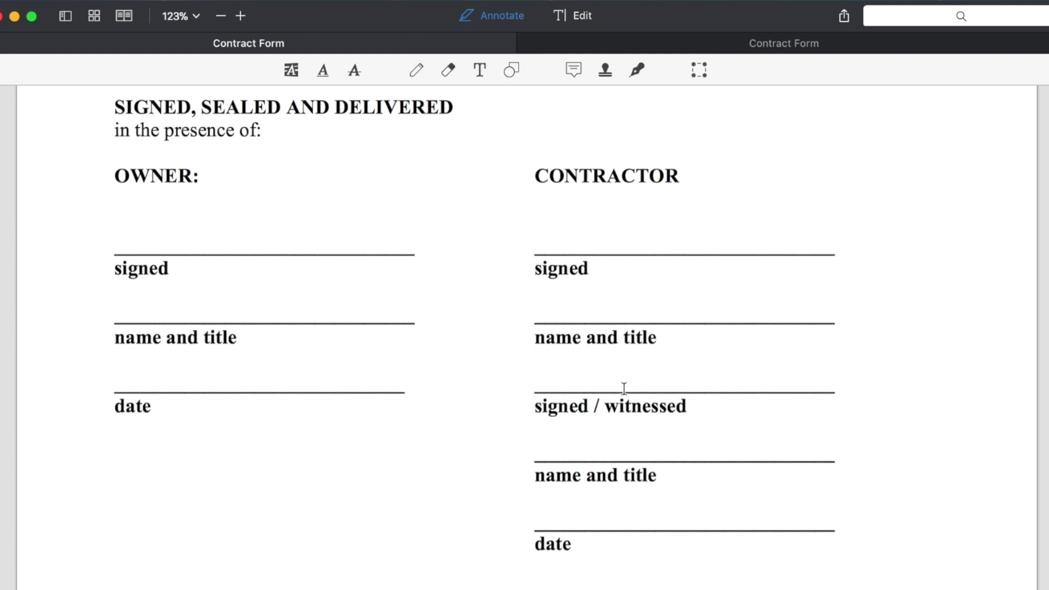
pyautogui.click(801, 48)
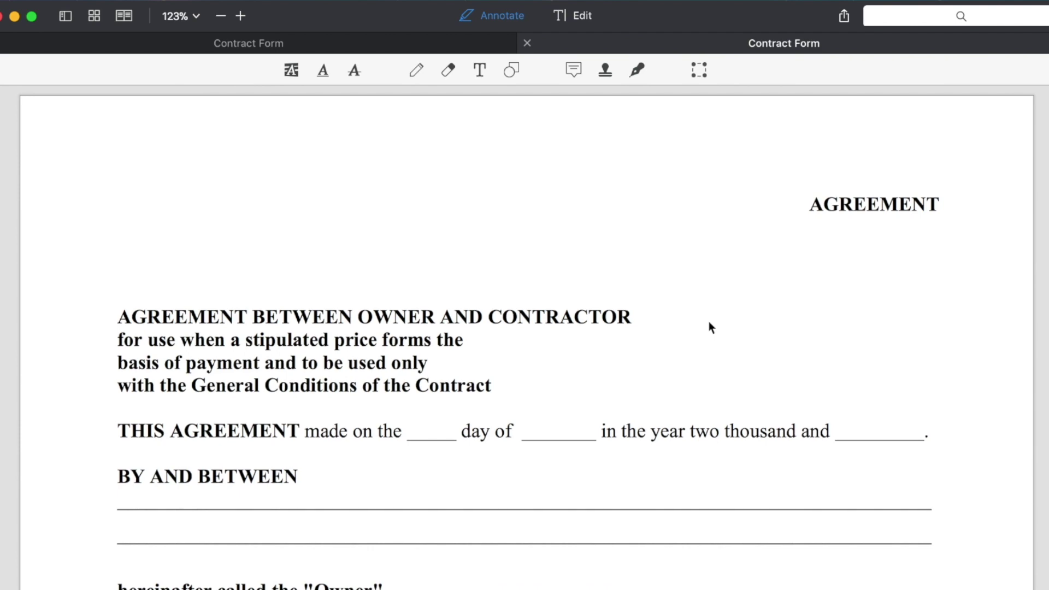
pyautogui.scroll(-5, 708, 326)
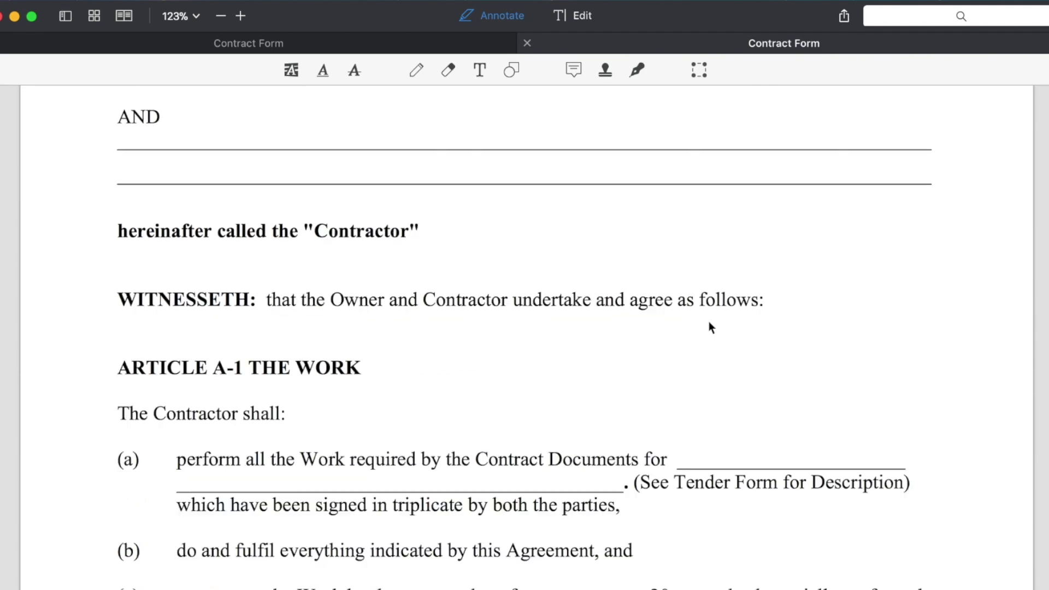
pyautogui.scroll(-15, 709, 326)
pyautogui.scroll(1, 709, 327)
pyautogui.scroll(4, 708, 326)
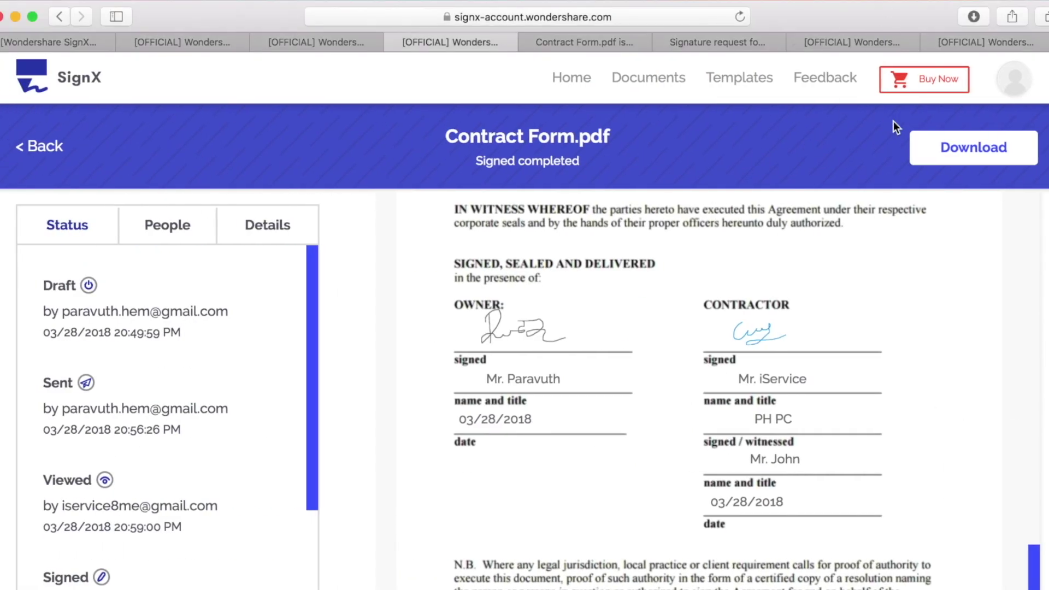
# - Show SignX's Buy Now pricing page with Free, Premium and Enterprise plans
pyautogui.click(923, 78)
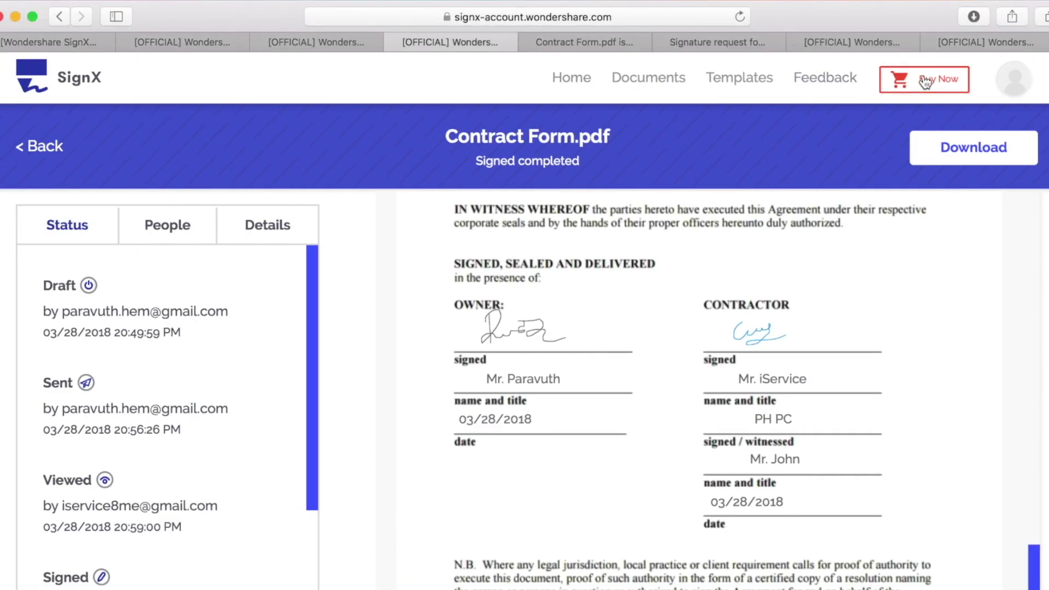